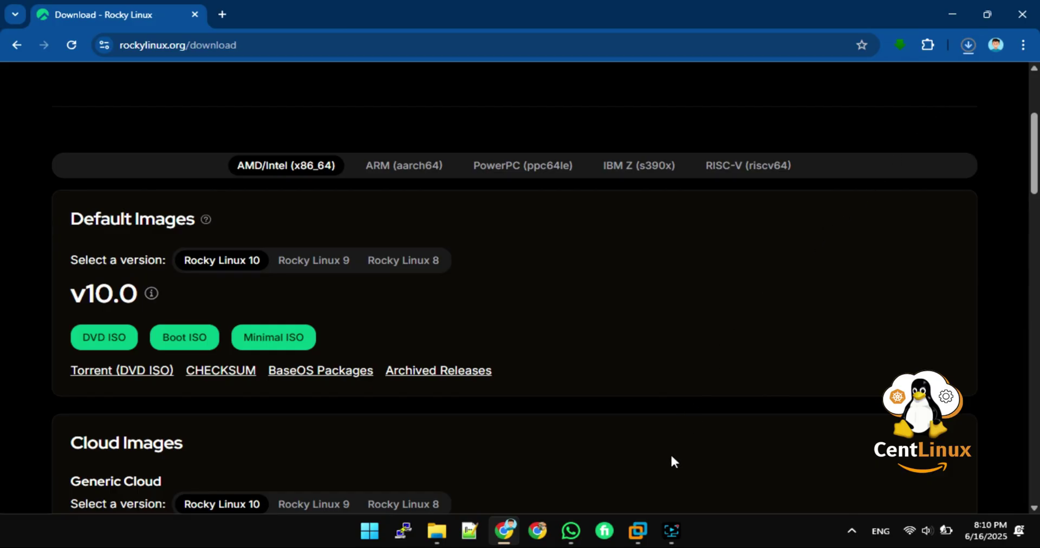
- Confirm Rocky-10.0-x86_64-minimal.iso is in Downloads, then bring up VMware Workstation
left_click(964, 50)
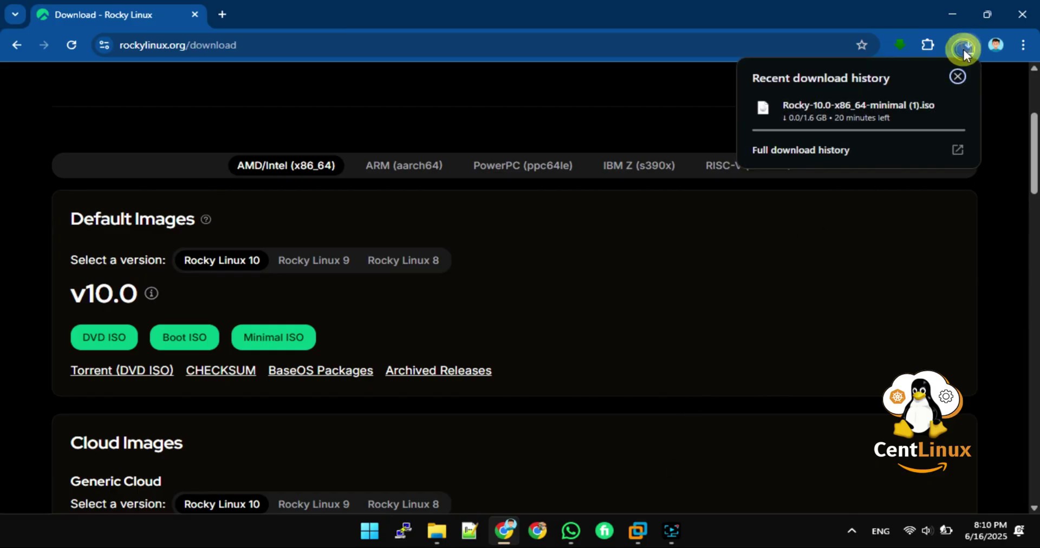
left_click(954, 76)
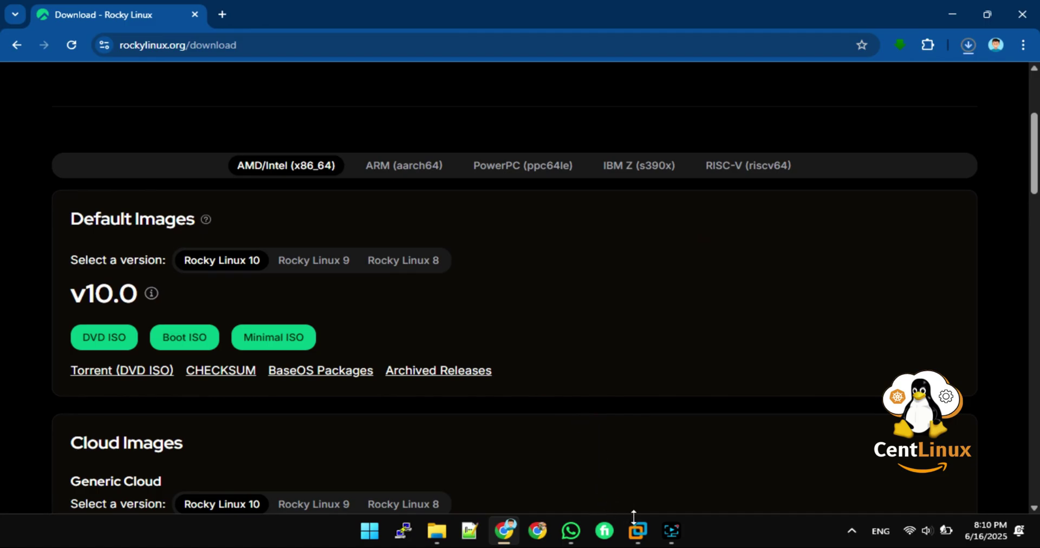
left_click(436, 531)
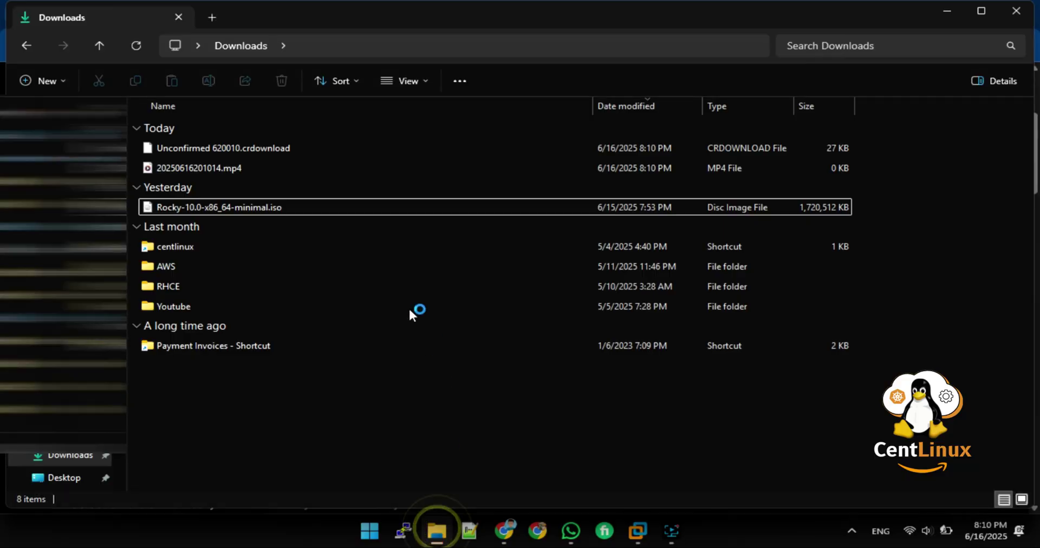
left_click(266, 207)
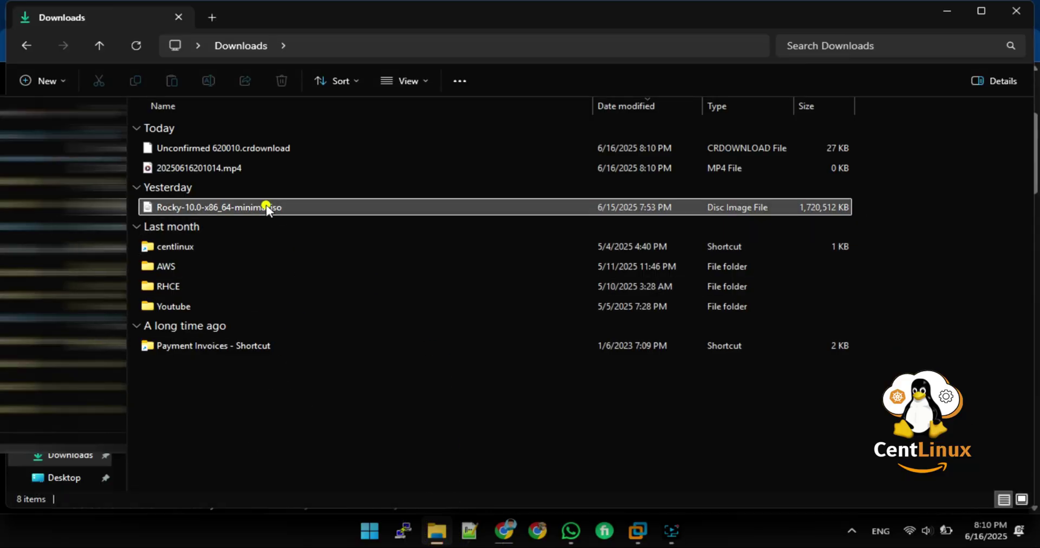
left_click(433, 461)
left_click(637, 531)
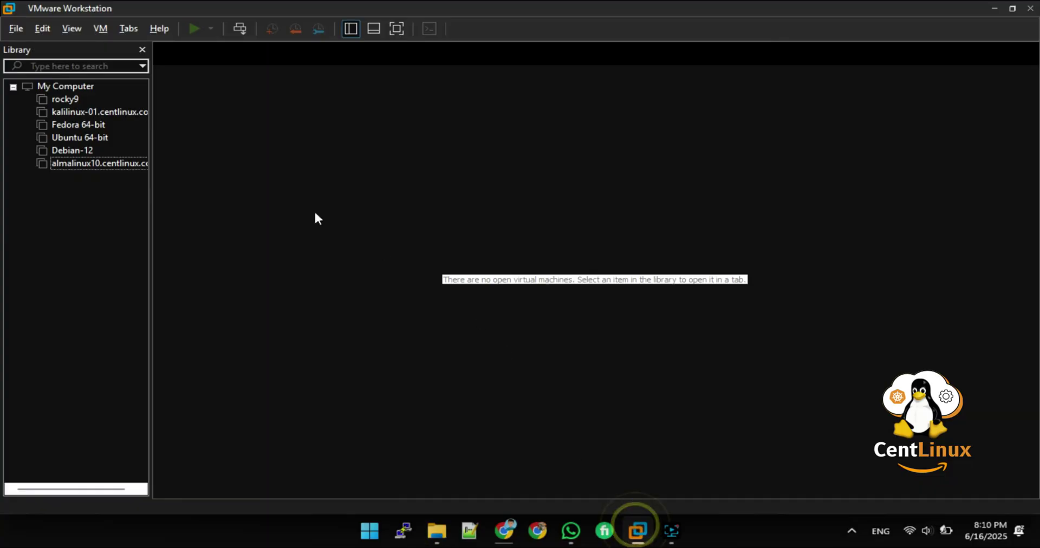
- Start a Custom new virtual machine with Workstation 17.5 or later compatibility
left_click(16, 28)
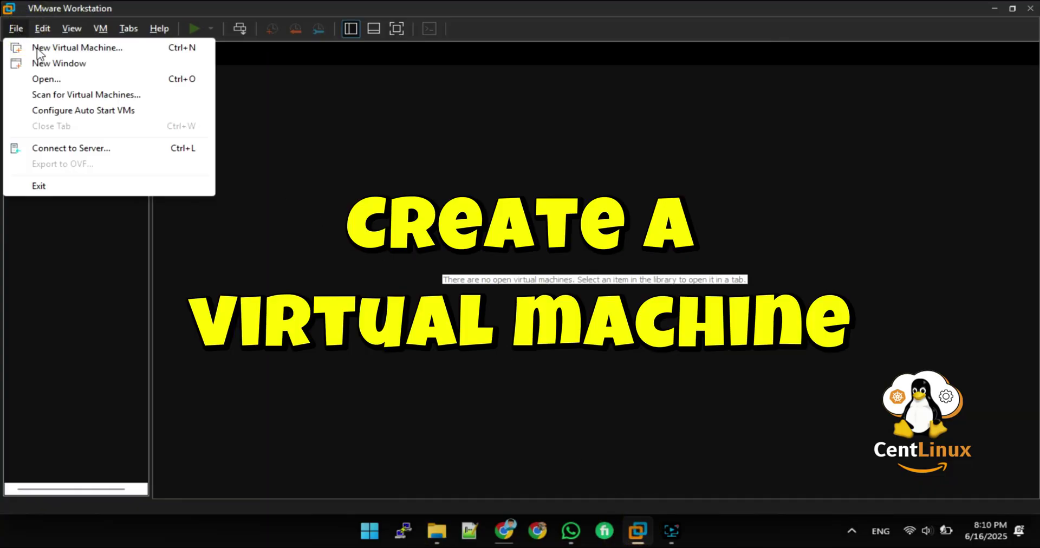
left_click(38, 47)
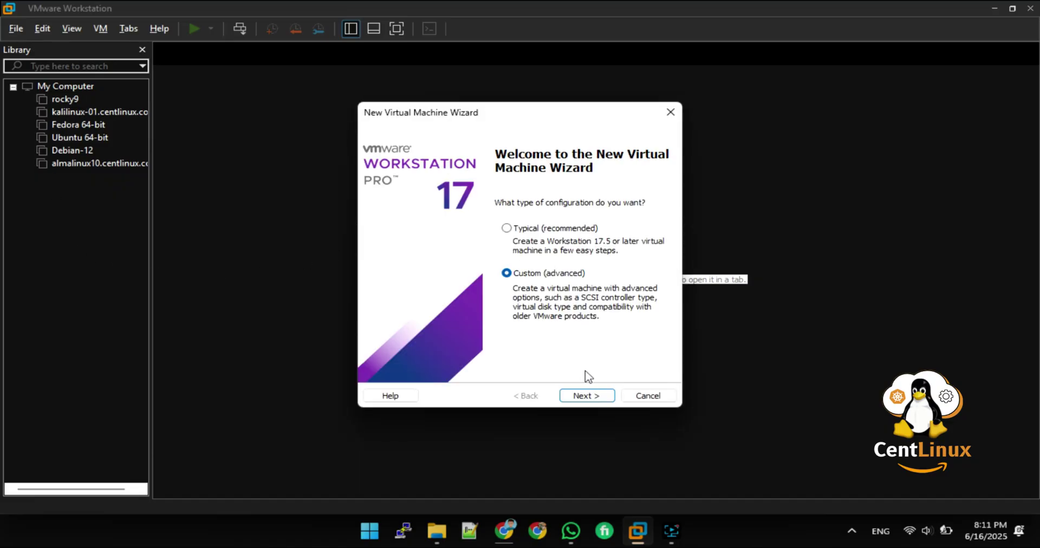
left_click(590, 395)
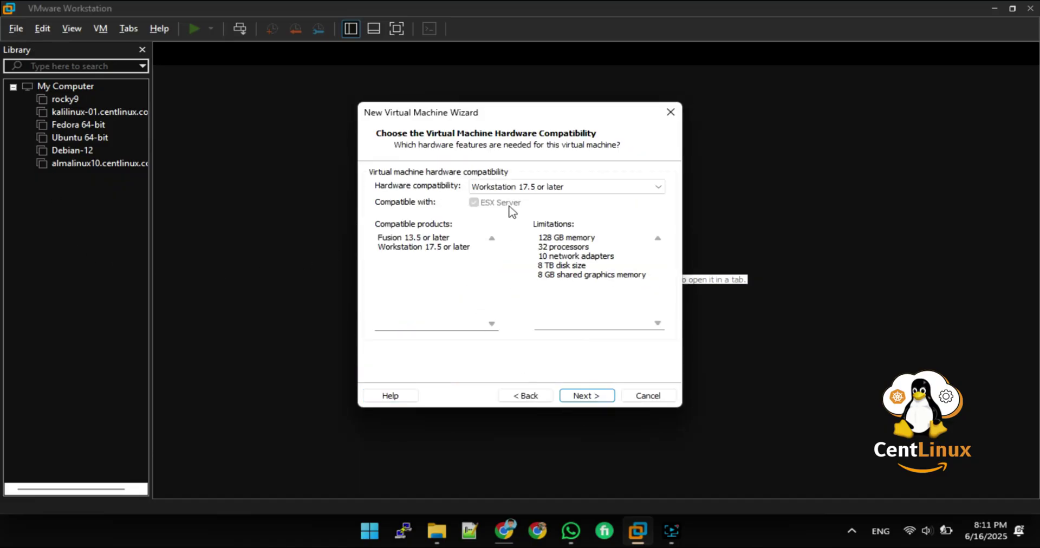
left_click(597, 396)
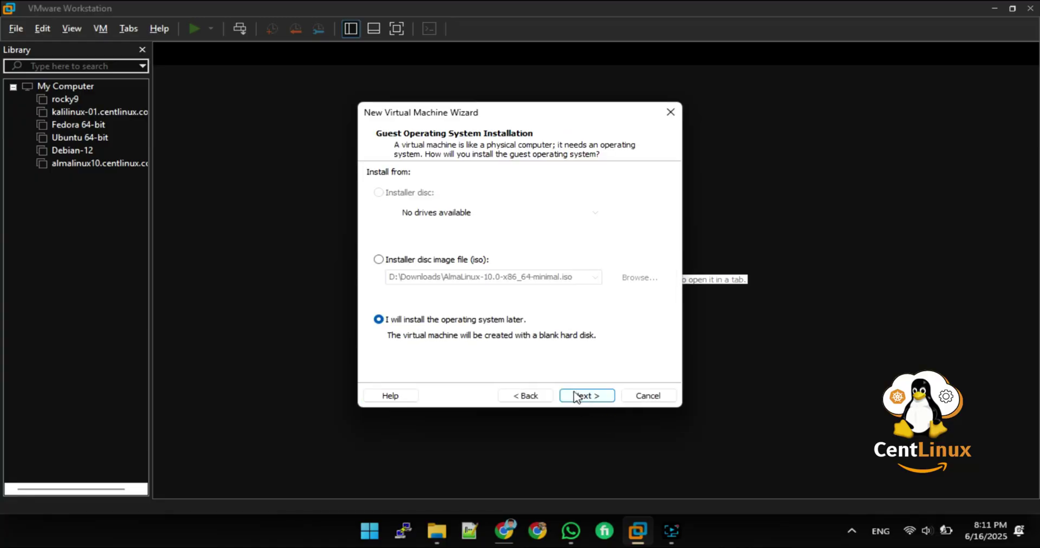
- Choose D:\Downloads\Rocky-10.0-x86_64-minimal.iso as the installer disc image
left_click(412, 264)
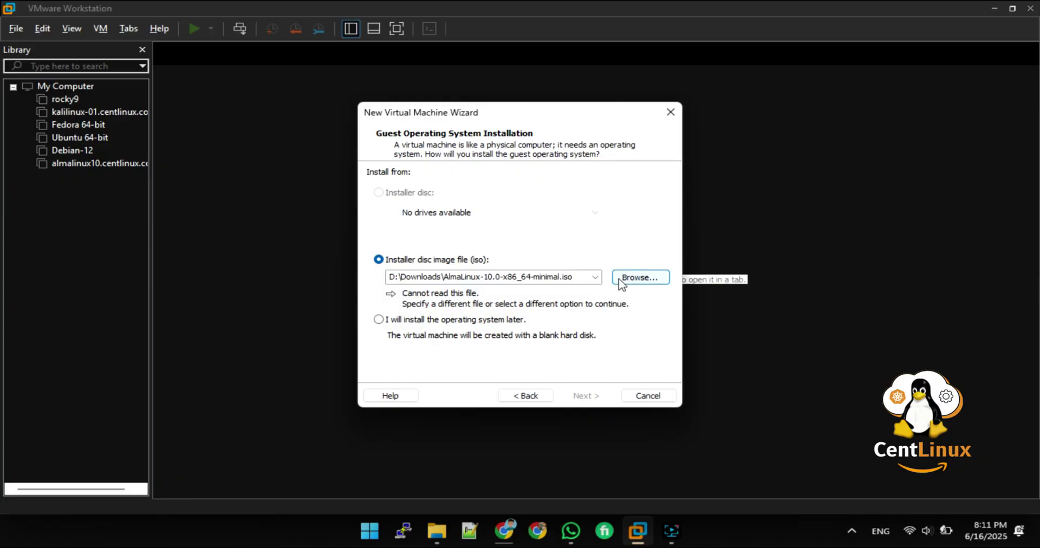
left_click(639, 277)
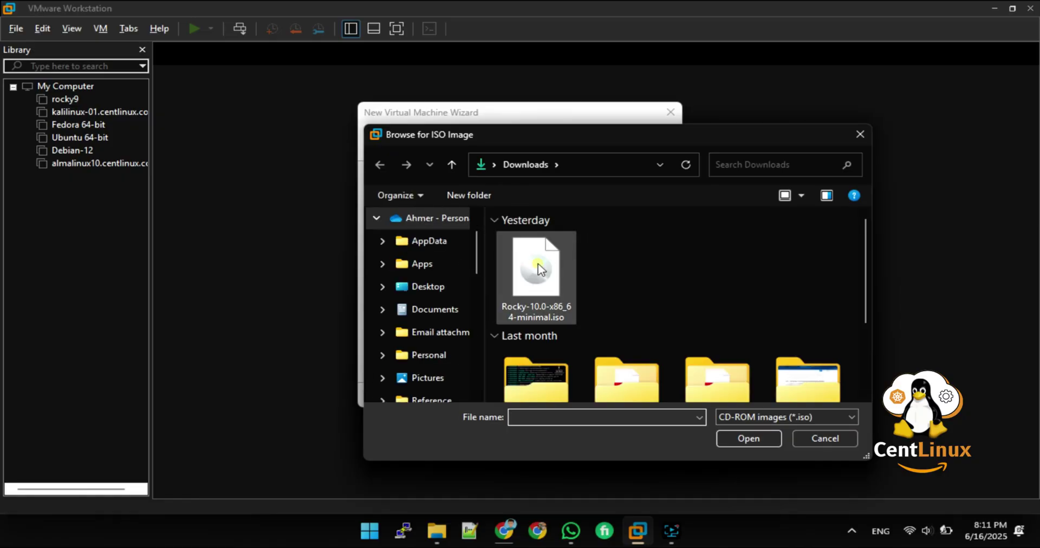
left_click(538, 263)
left_click(758, 438)
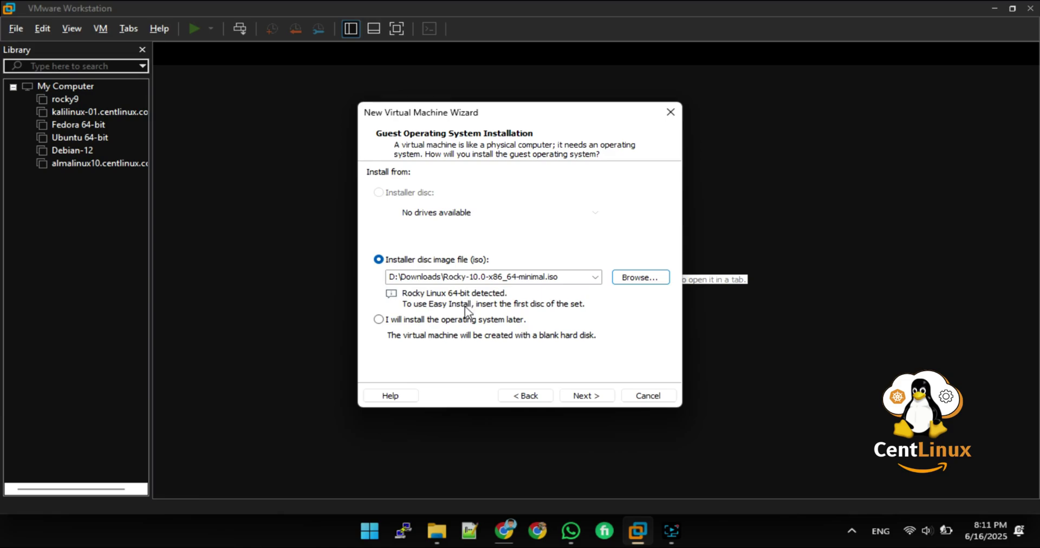
- Choose to install the OS later with Linux / Rocky Linux 64-bit as guest version
left_click(379, 320)
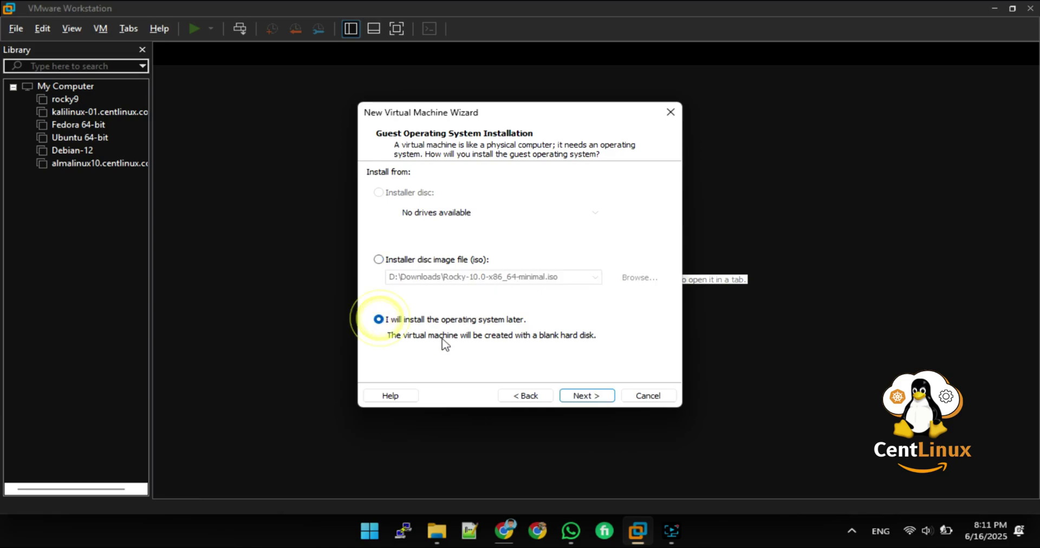
left_click(590, 394)
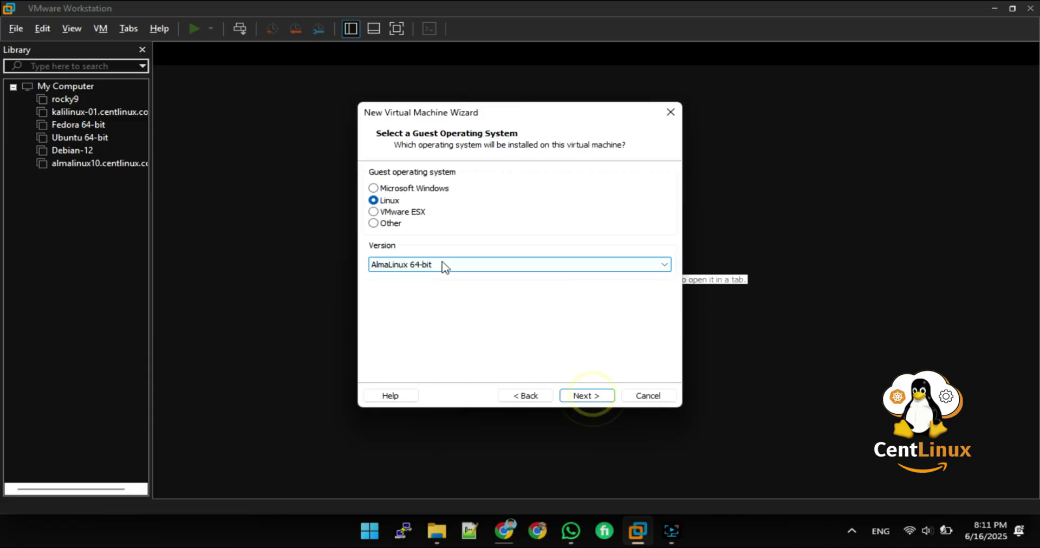
left_click(401, 264)
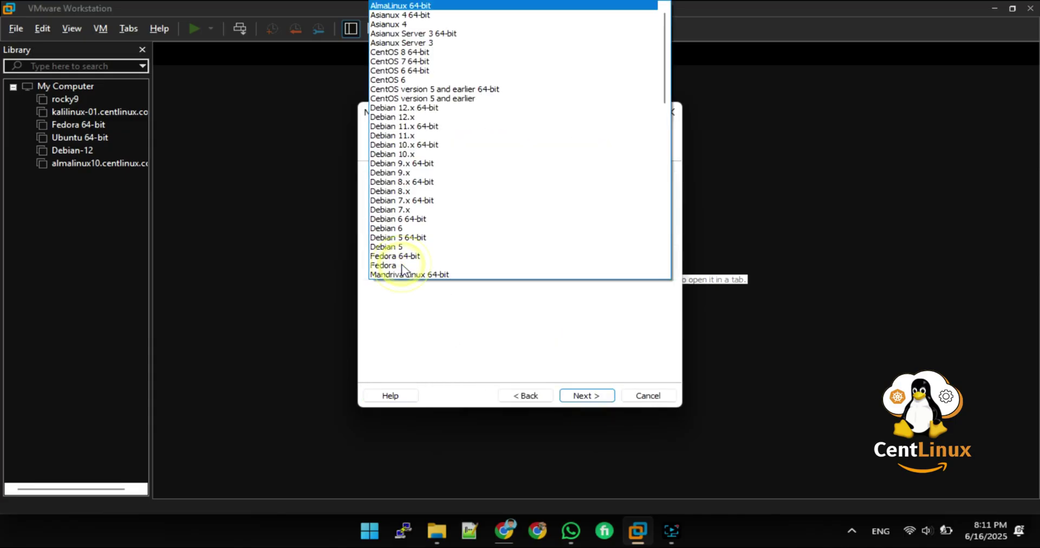
scroll(404, 269, "down", 5)
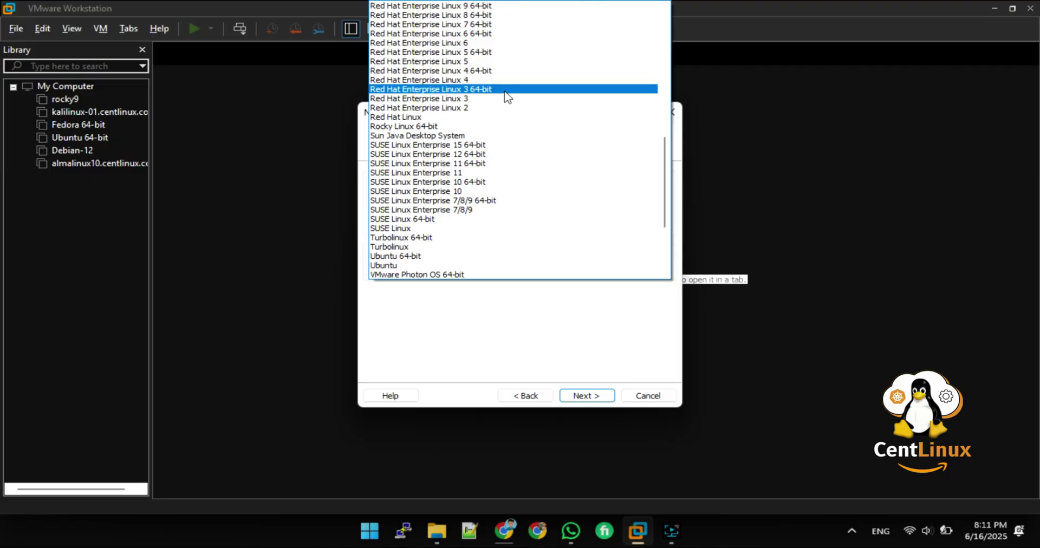
left_click(417, 127)
left_click(592, 397)
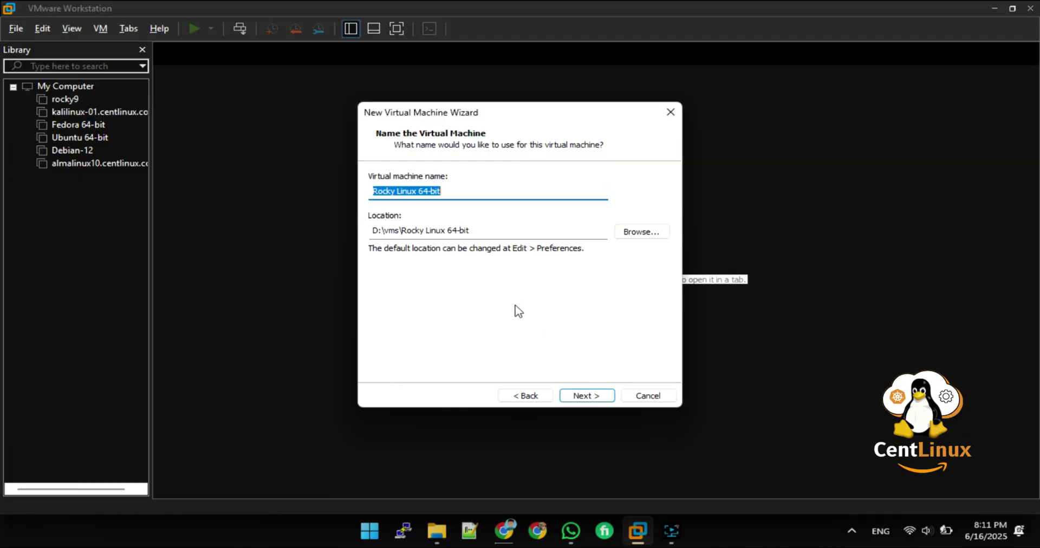
- Name the VM rocky-10.centlinux.com, stored in D:\vms\rocky-10.centlinux.com
type("rocky")
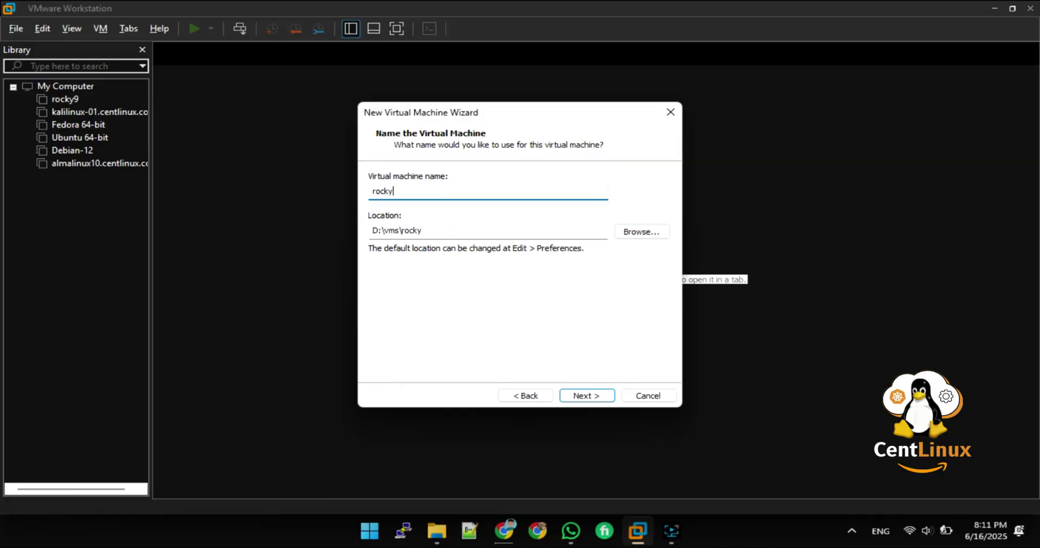
type("-10.centlinux.com")
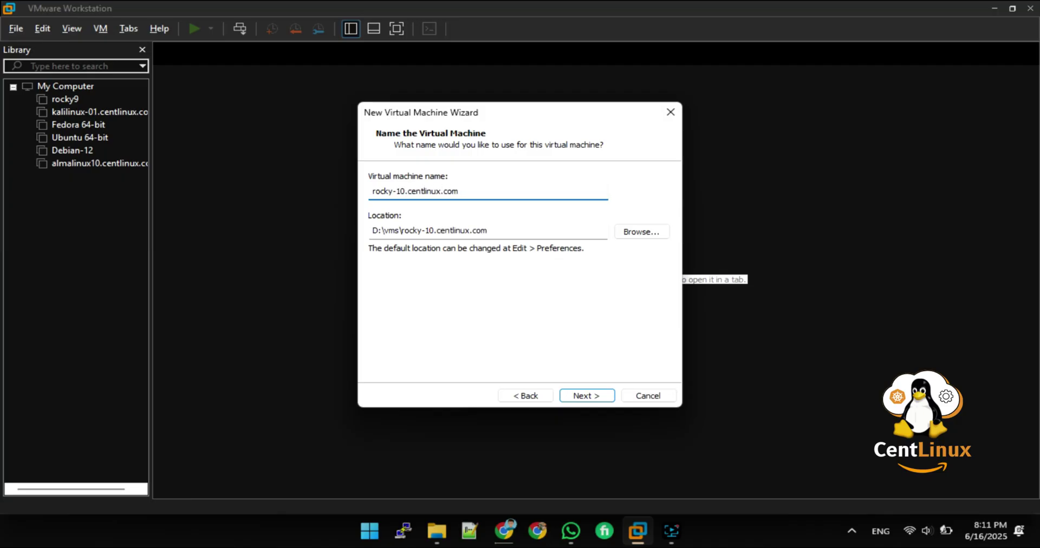
left_click(596, 395)
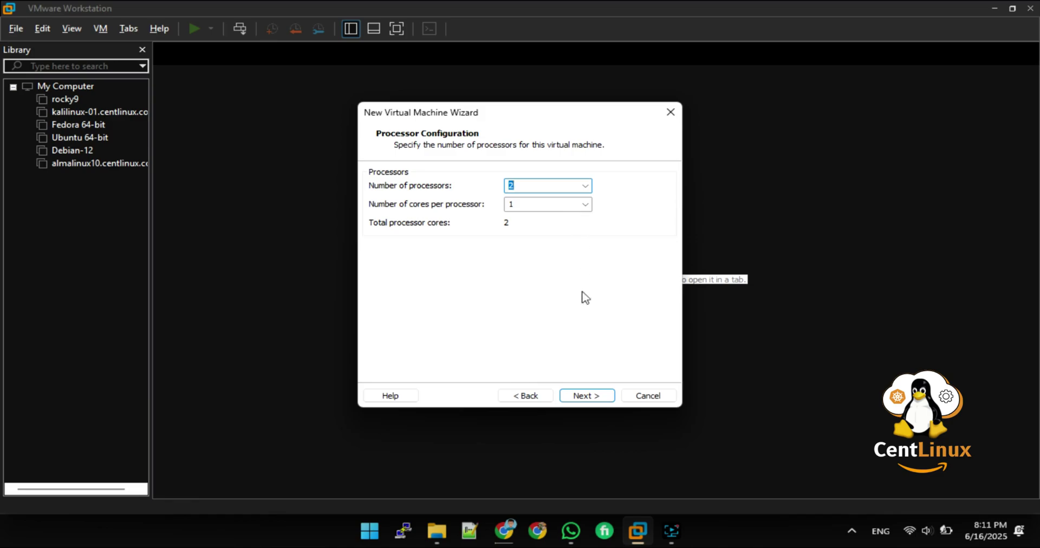
- Keep 2 processors, default memory, NAT networking and the LSI Logic controller
left_click(588, 394)
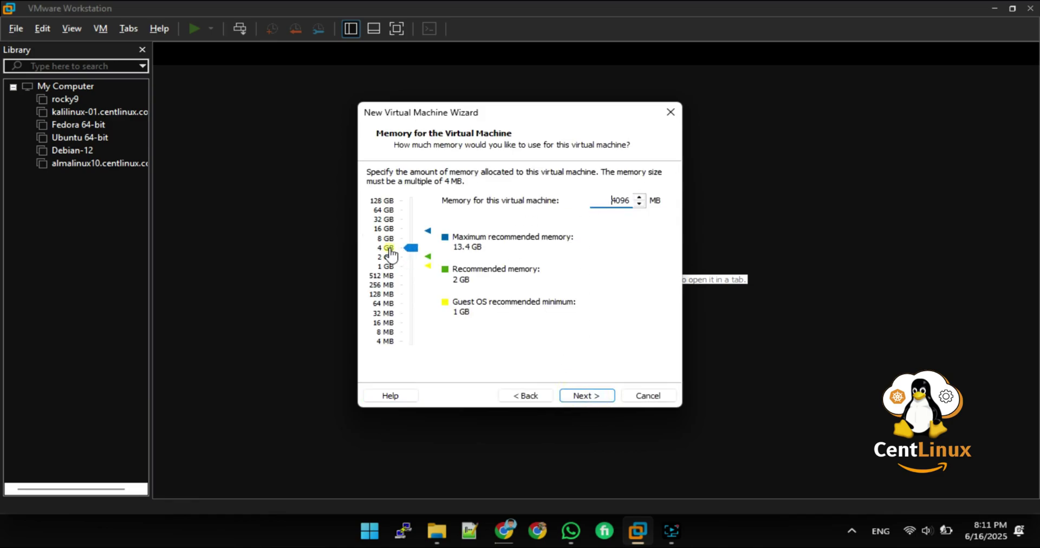
left_click(587, 401)
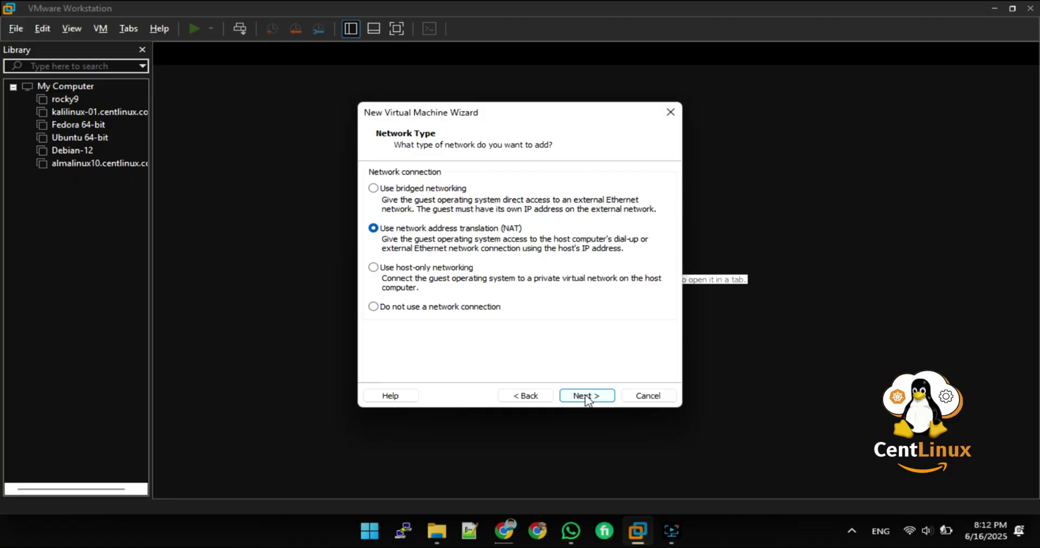
left_click(586, 400)
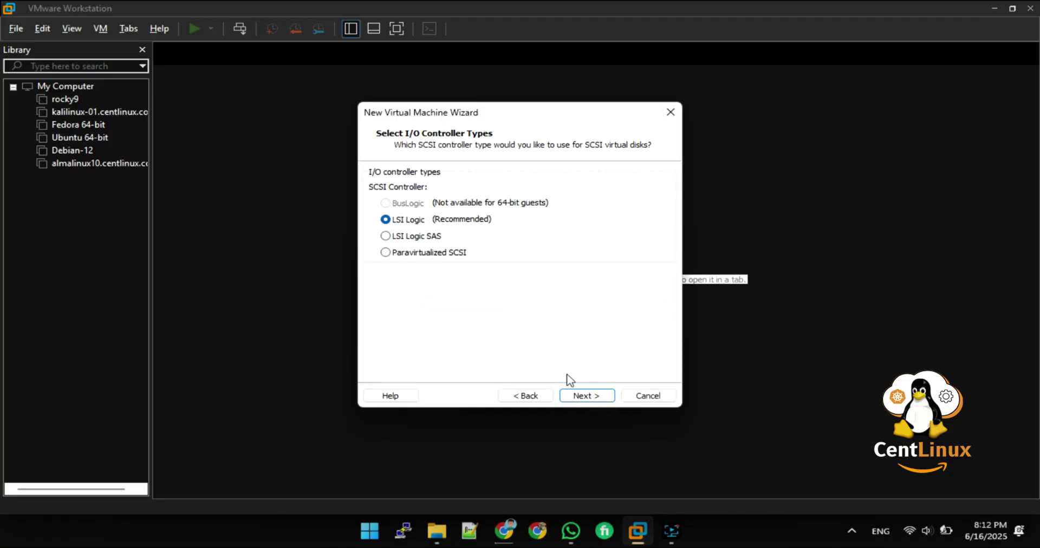
left_click(581, 399)
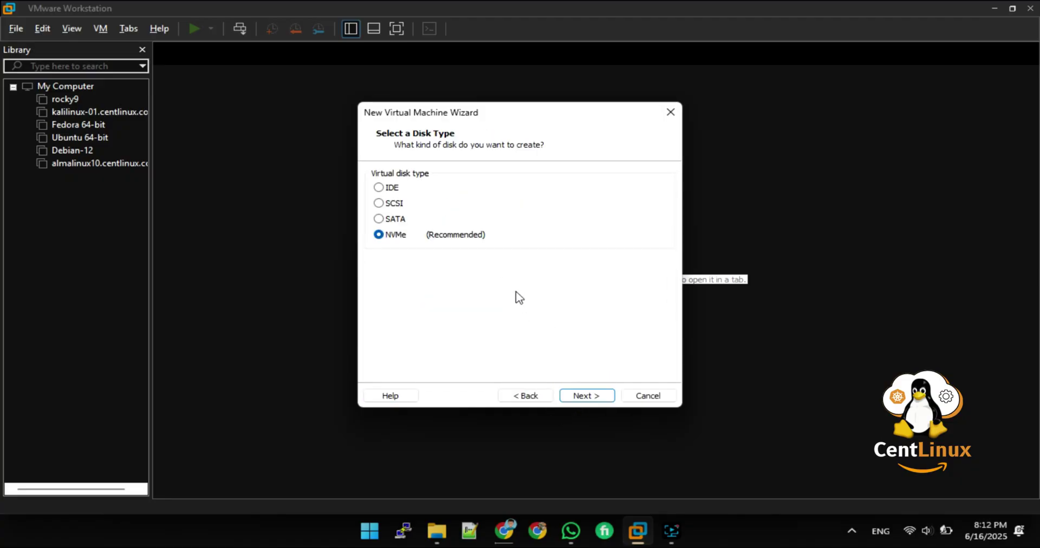
- Add a new 20 GB NVMe virtual disk split into multiple files and finish the wizard
left_click(588, 399)
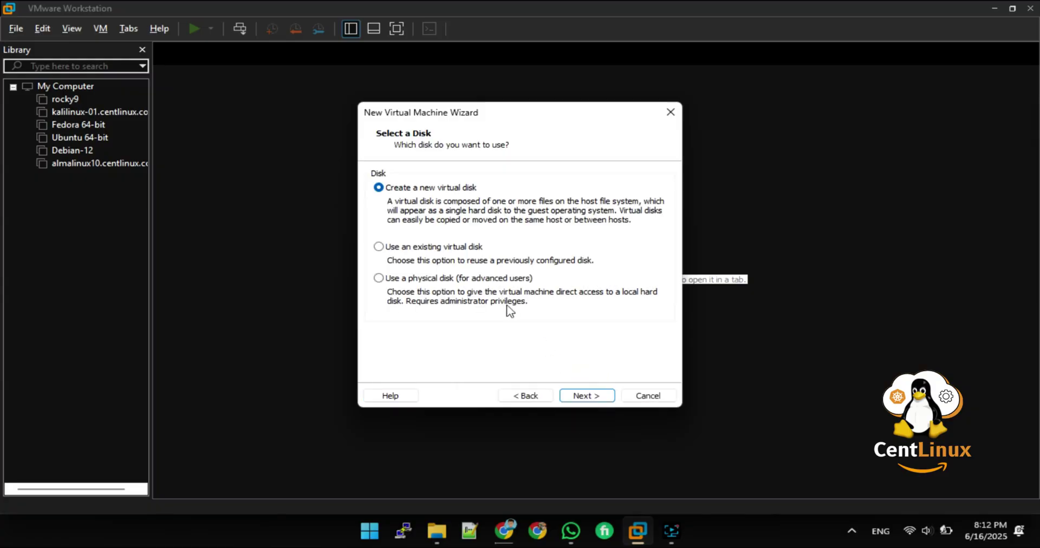
left_click(574, 401)
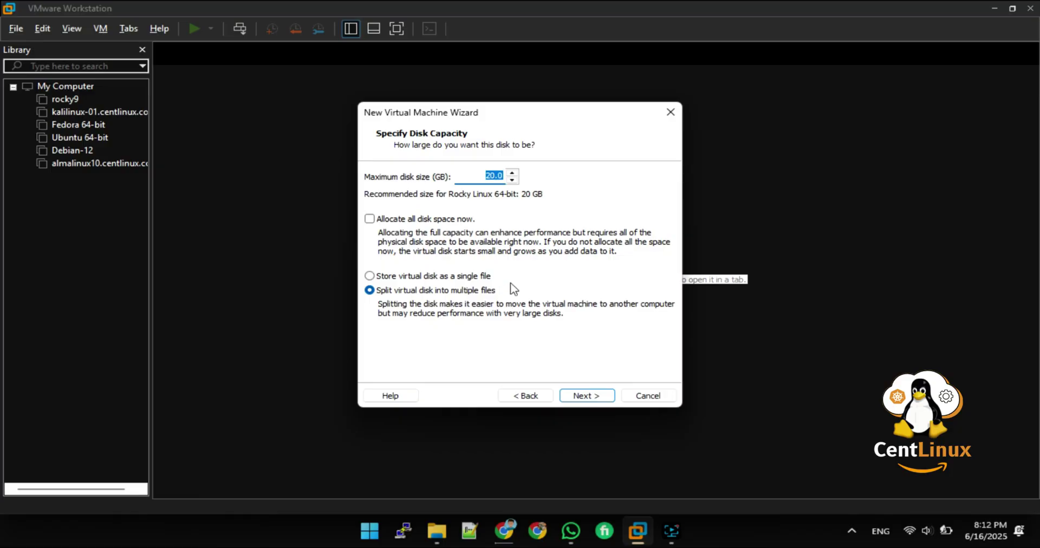
left_click(583, 396)
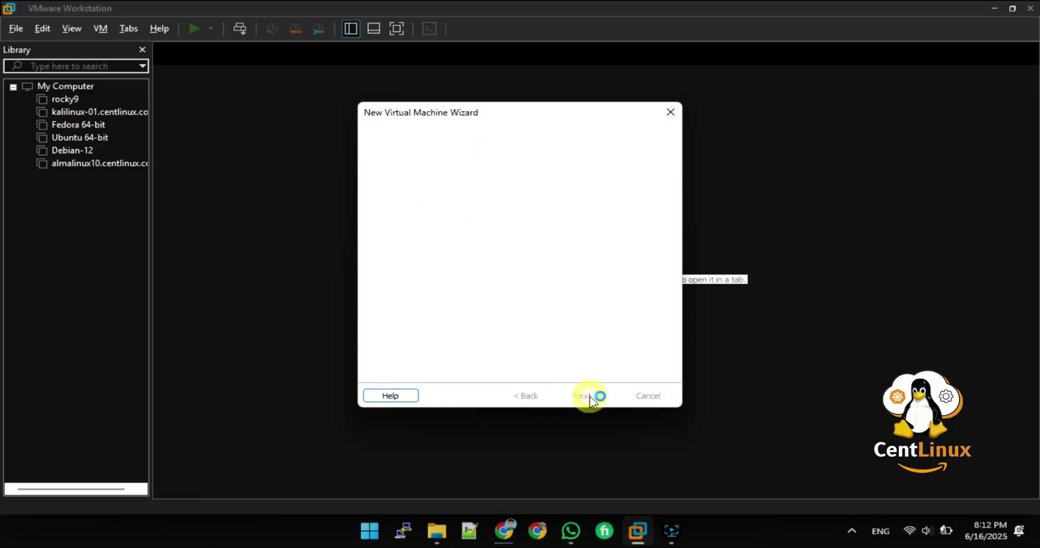
left_click(590, 400)
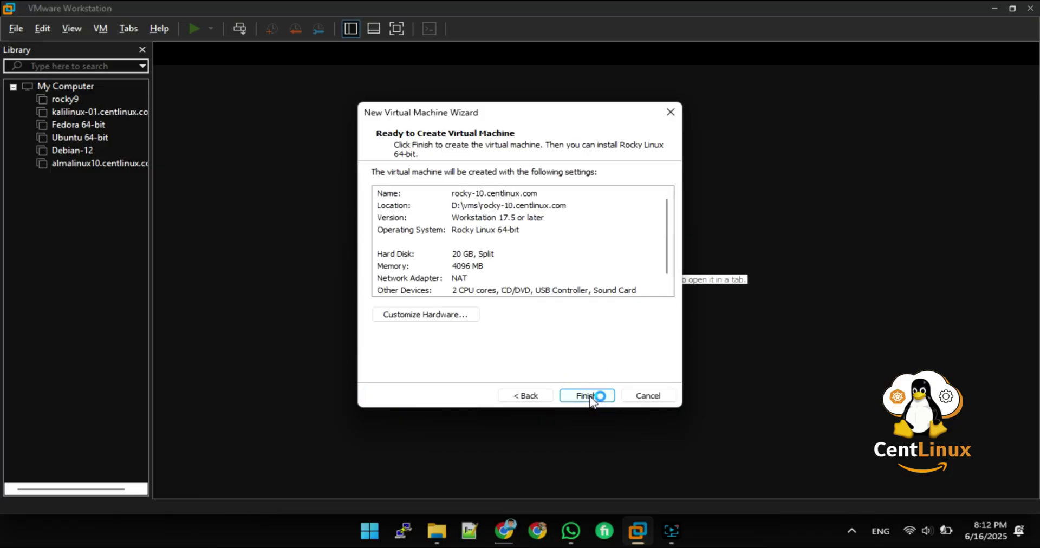
left_click(585, 398)
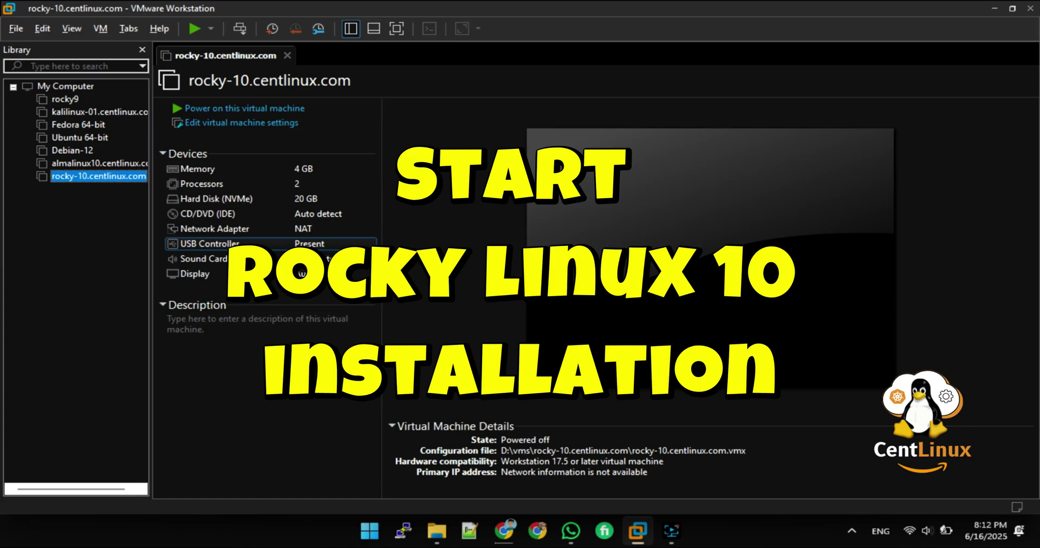
- Set the CD/DVD (IDE) drive to D:\Downloads\Rocky-10.0-x86_64-minimal.iso and save the settings
double_click(230, 214)
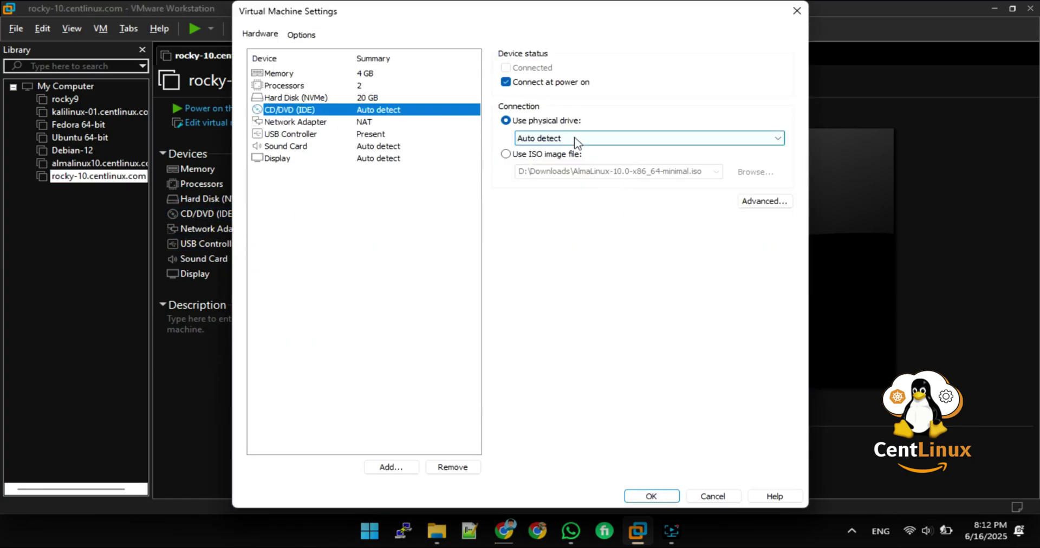
left_click(569, 155)
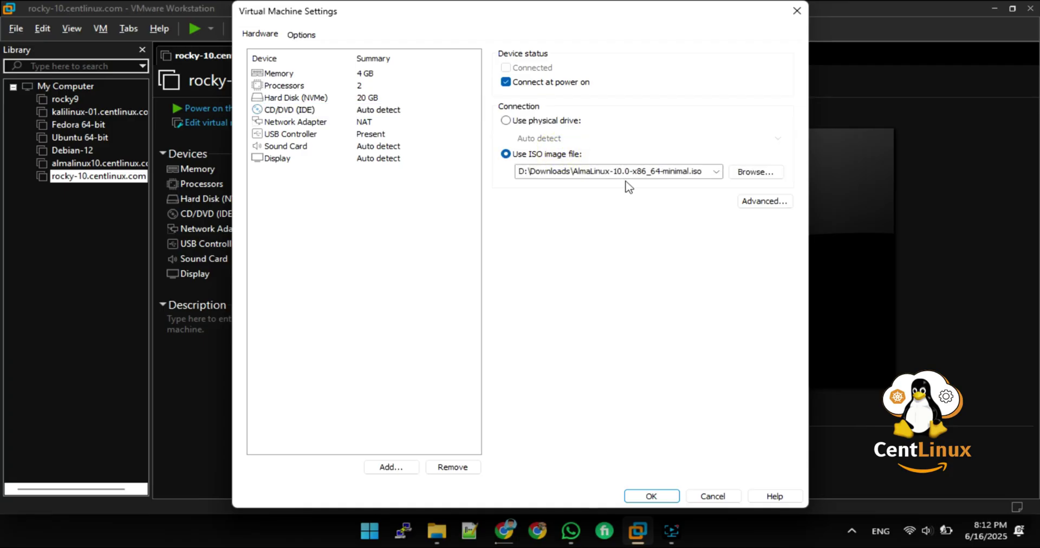
left_click(717, 171)
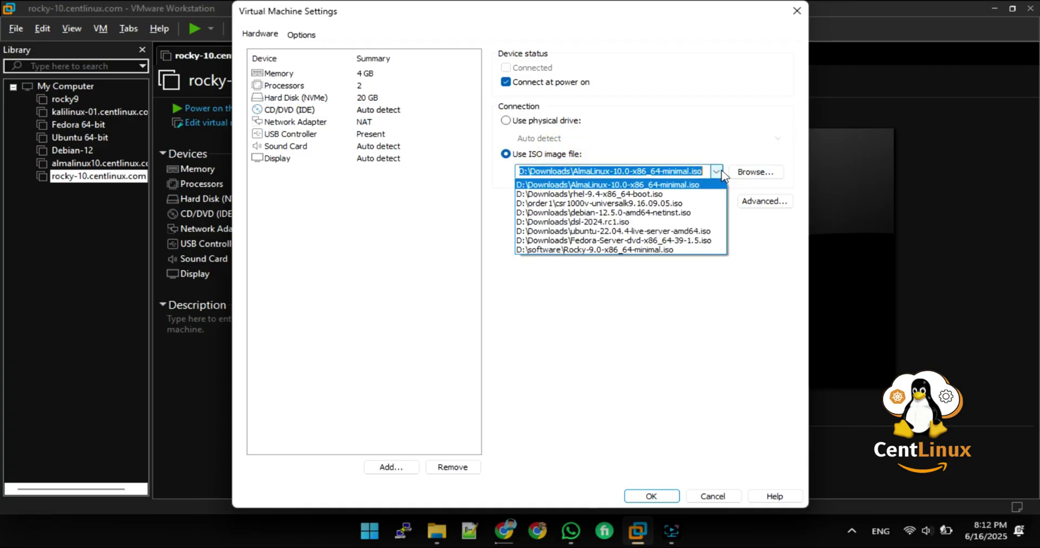
left_click(749, 176)
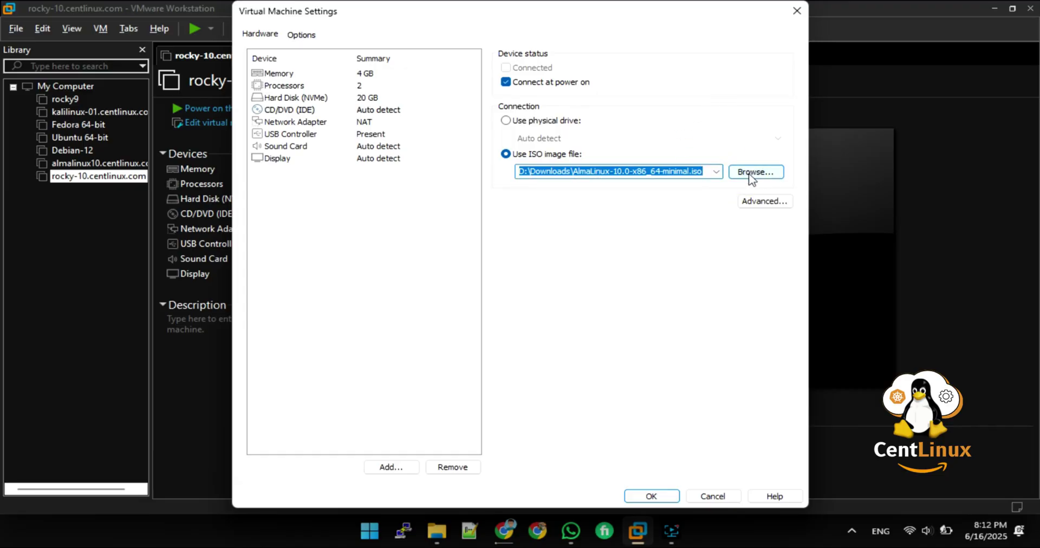
left_click(749, 175)
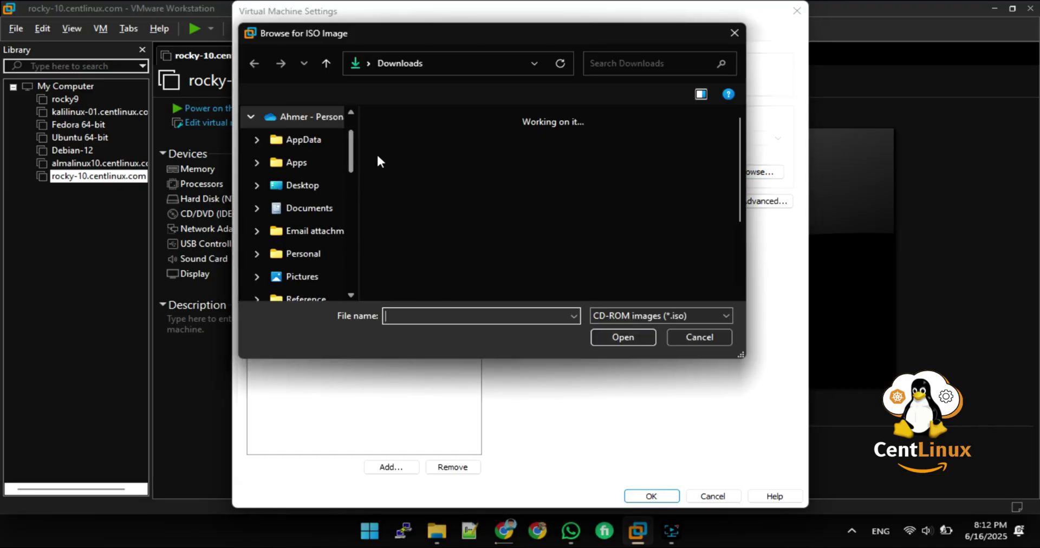
left_click(440, 215)
left_click(611, 334)
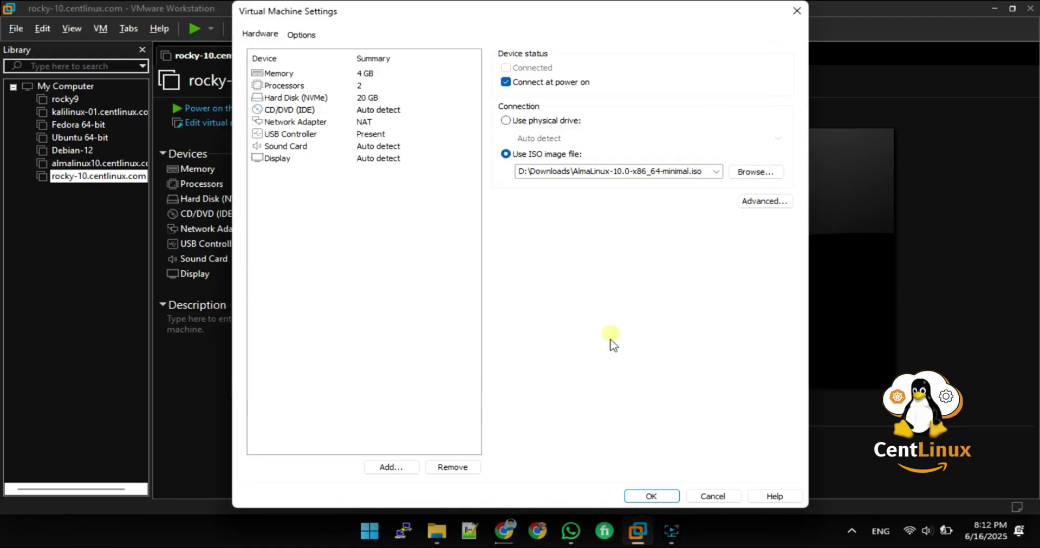
left_click(651, 496)
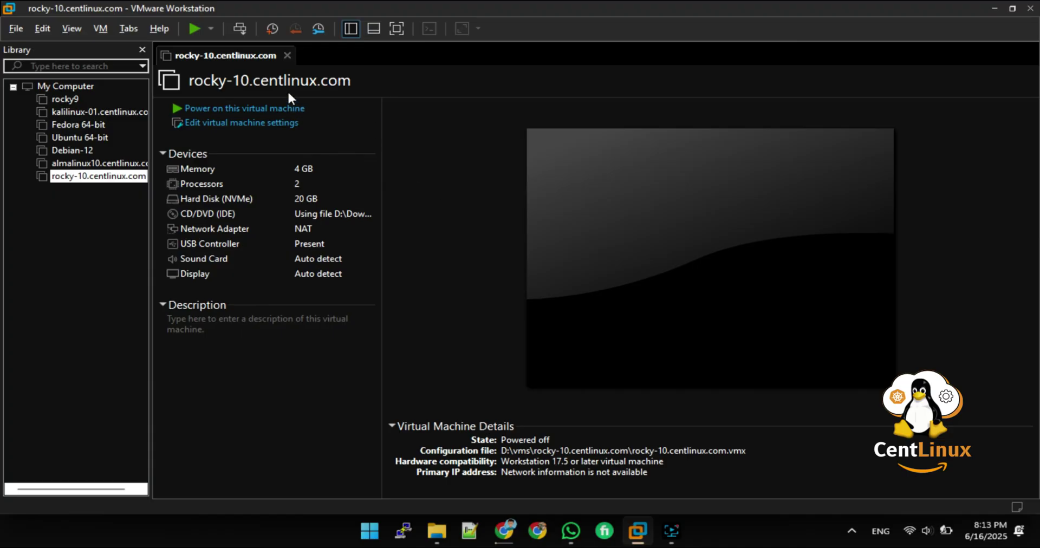
- Power on rocky-10.centlinux.com and switch its view to full screen
left_click(268, 108)
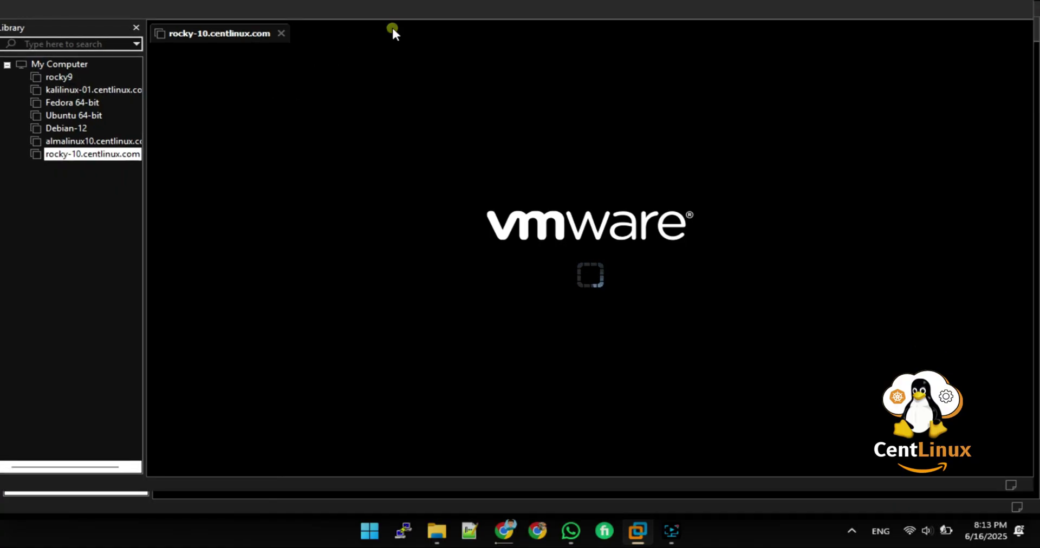
left_click(392, 30)
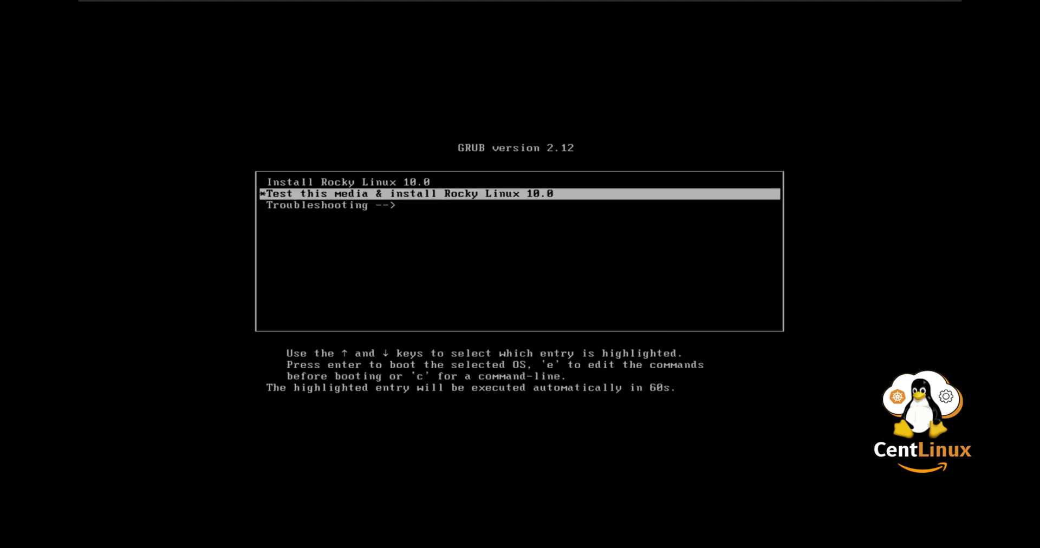
- Boot the 'Install Rocky Linux 10.0' GRUB entry without the media test
key("Up")
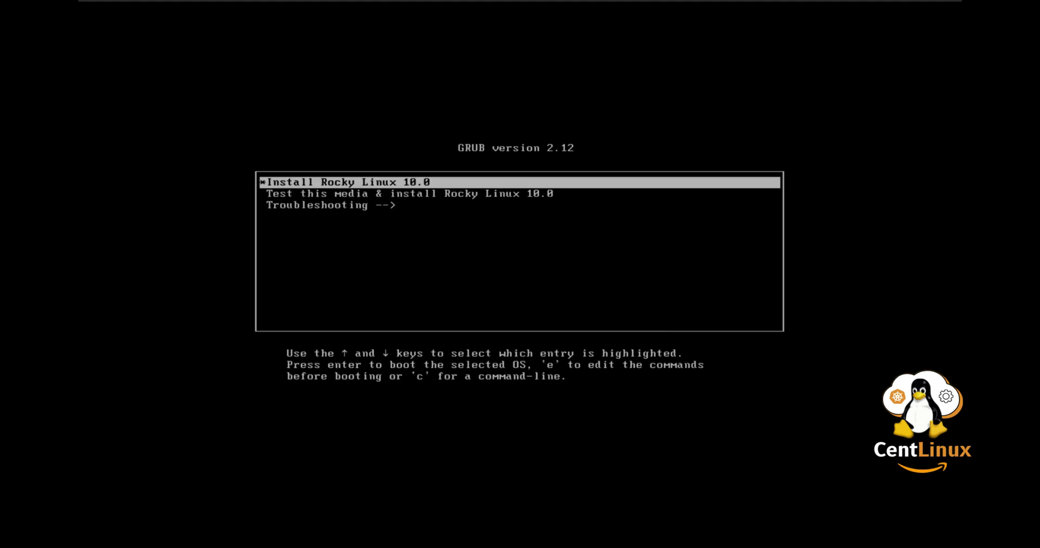
key("Return")
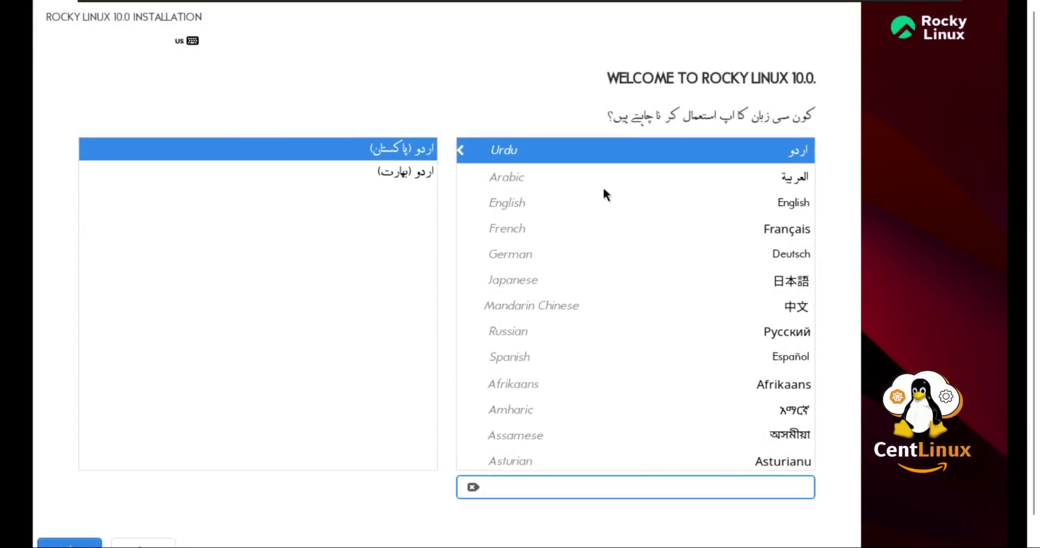
- Pick English (United States) as installer language and continue to the Installation Summary
left_click(512, 202)
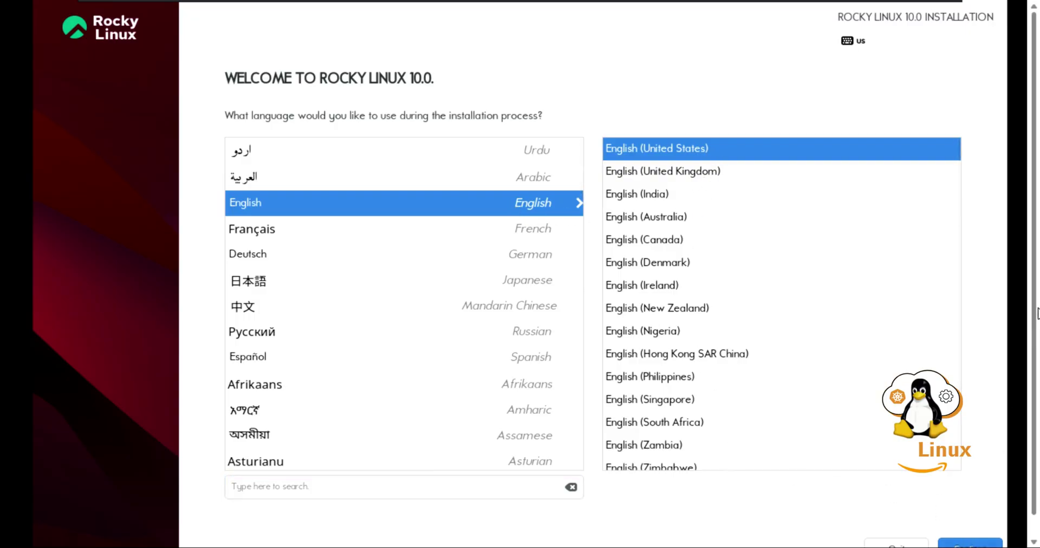
scroll(1034, 314, "down", 1)
left_click(960, 544)
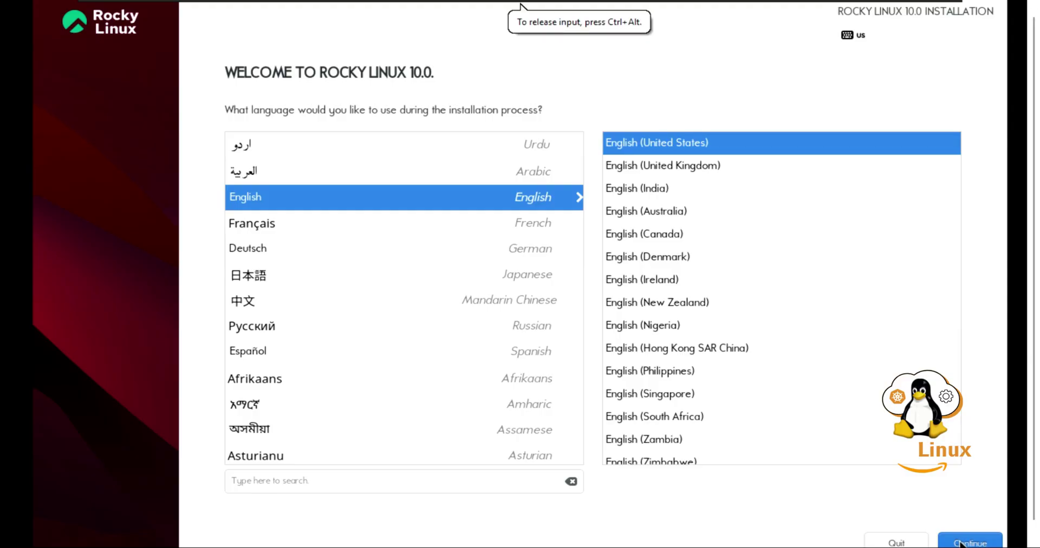
left_click(960, 543)
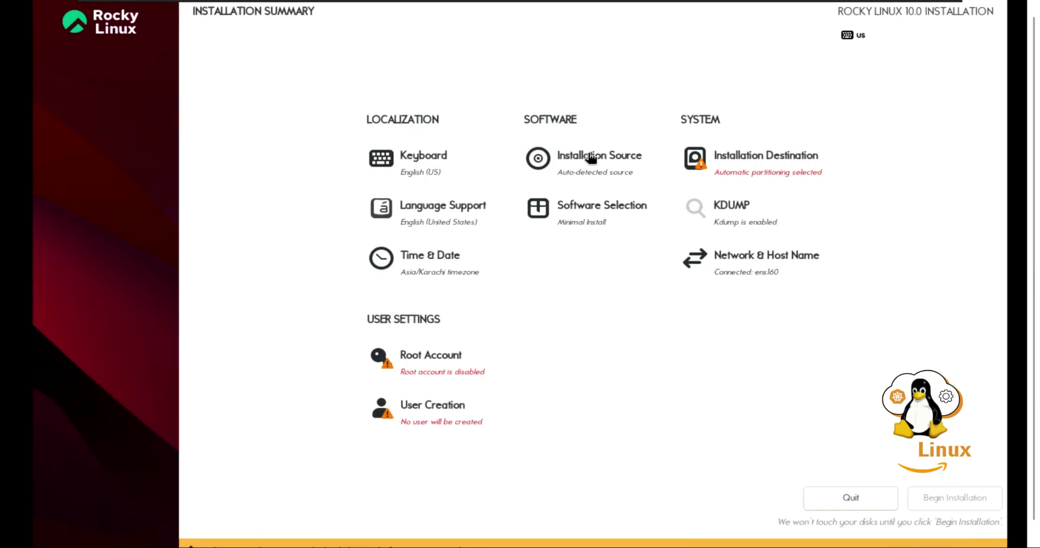
- Keep automatic partitioning on the 20 GiB NVMe disk and disable kdump
left_click(756, 166)
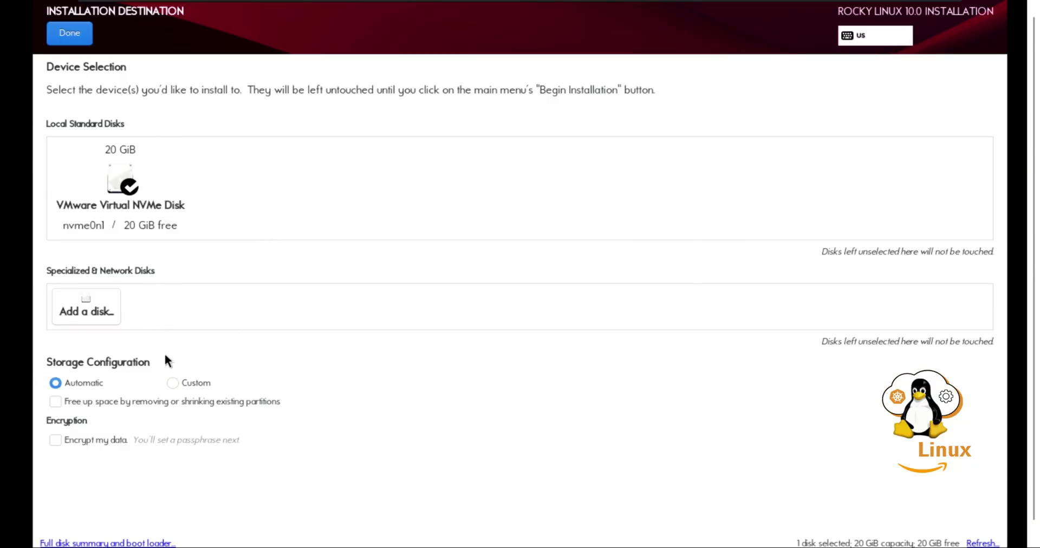
left_click(75, 34)
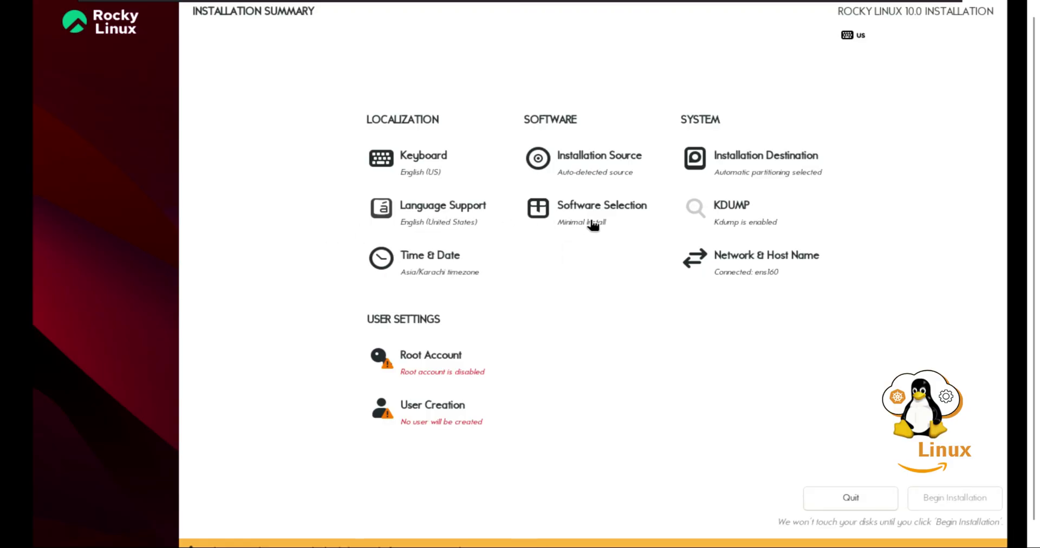
left_click(758, 216)
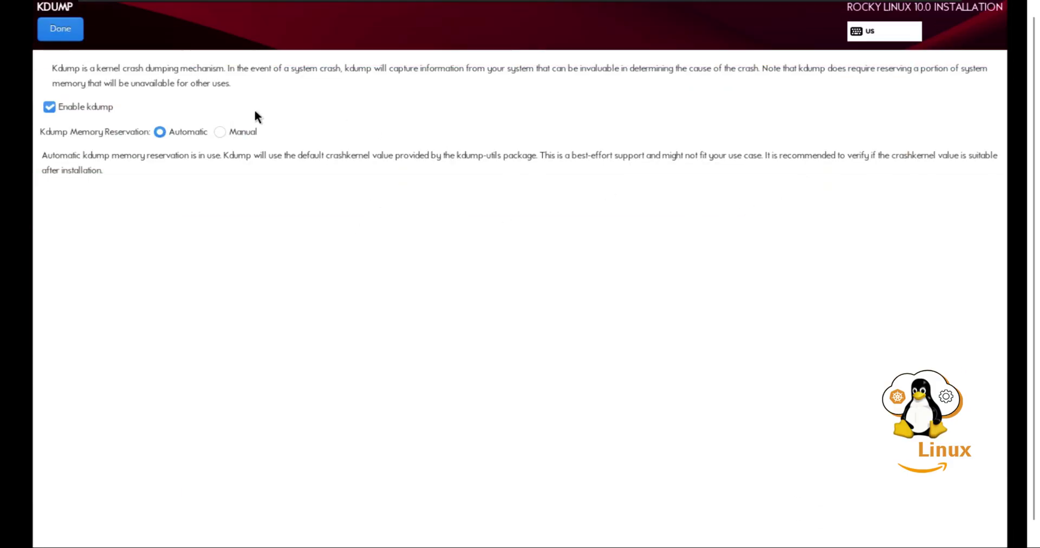
left_click(50, 107)
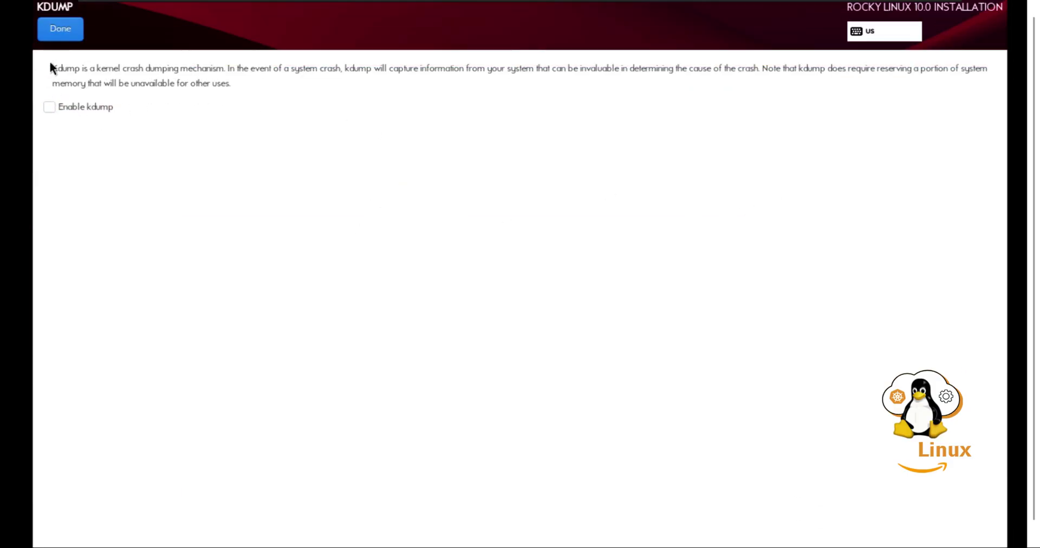
left_click(59, 29)
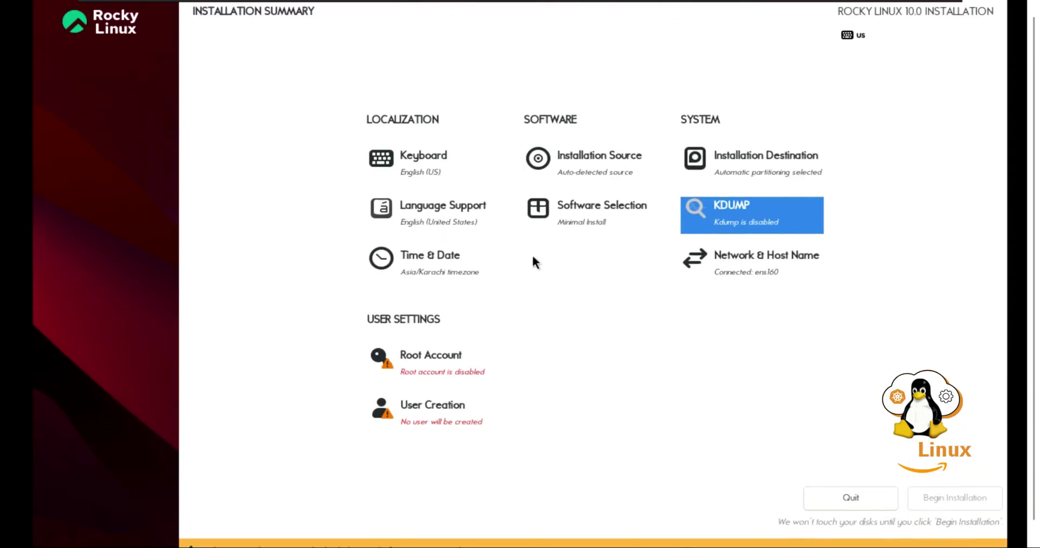
- Set the installer time zone to region United States, city Central Time
left_click(430, 262)
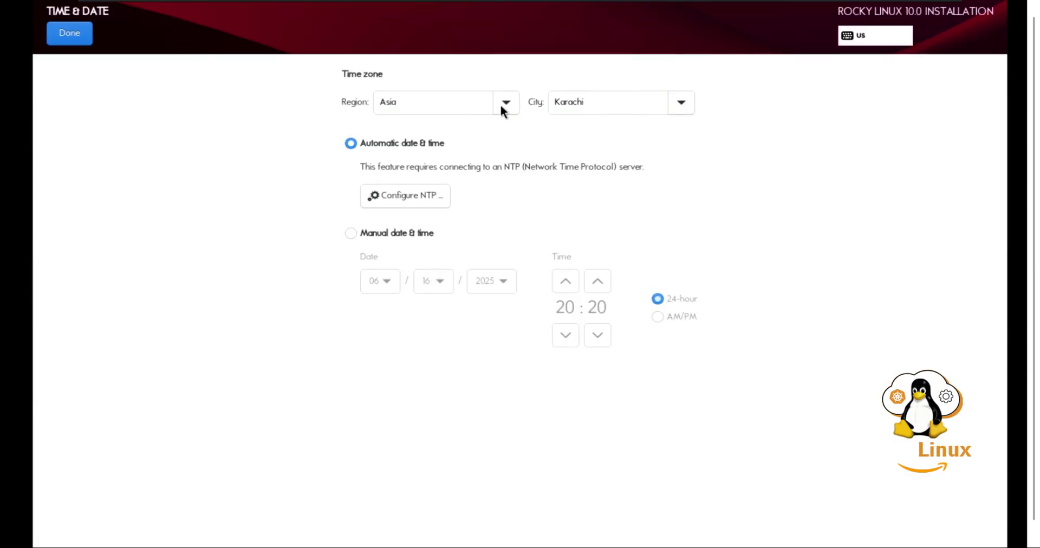
left_click(503, 106)
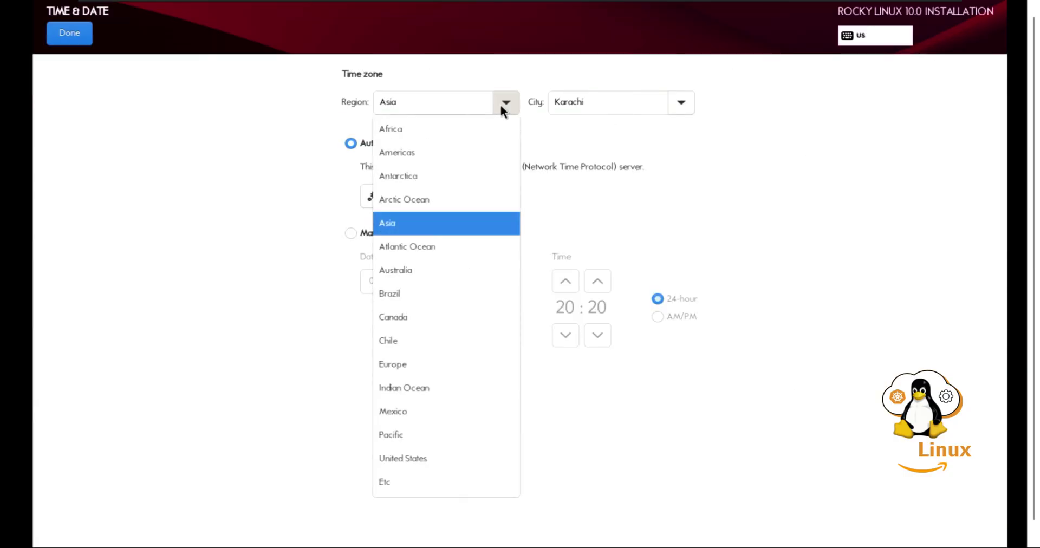
left_click(420, 459)
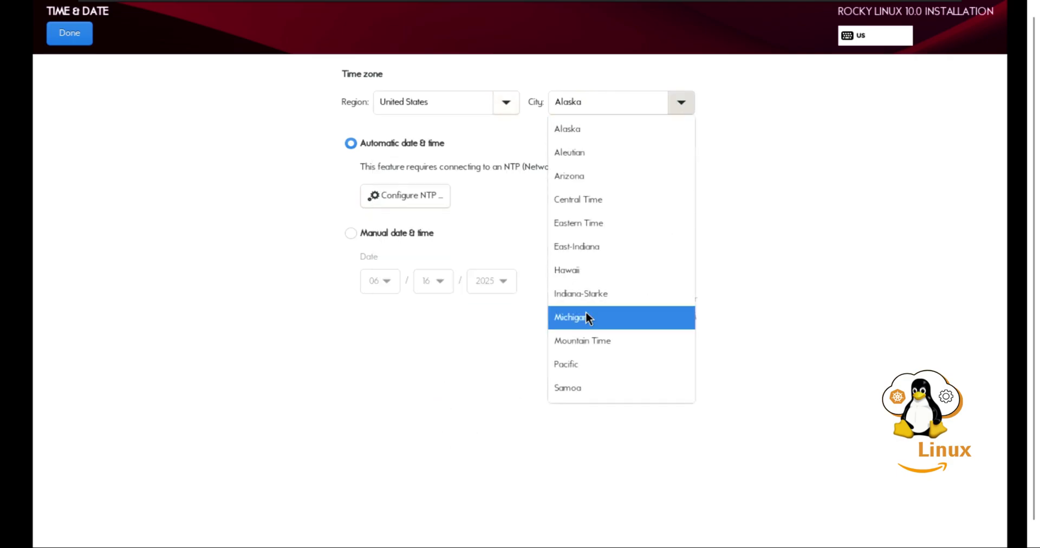
left_click(596, 199)
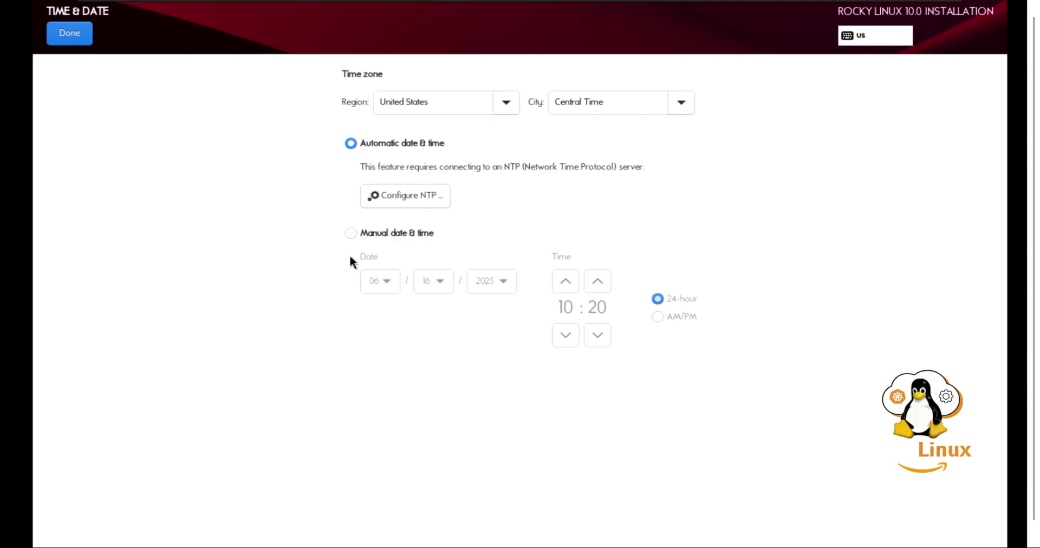
left_click(67, 38)
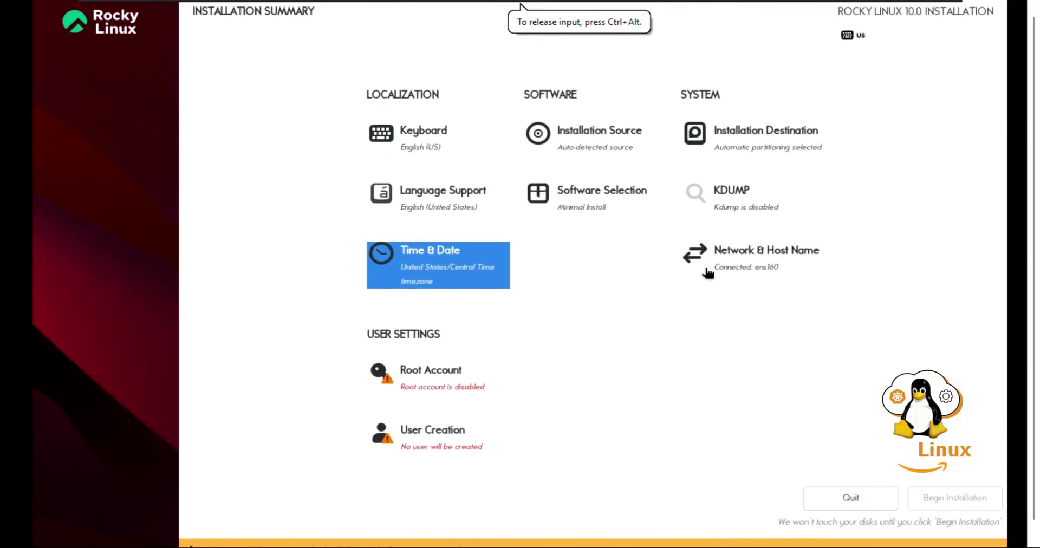
- Set and apply the host name rocky-10.centlinux.com in Network & Host Name
left_click(746, 272)
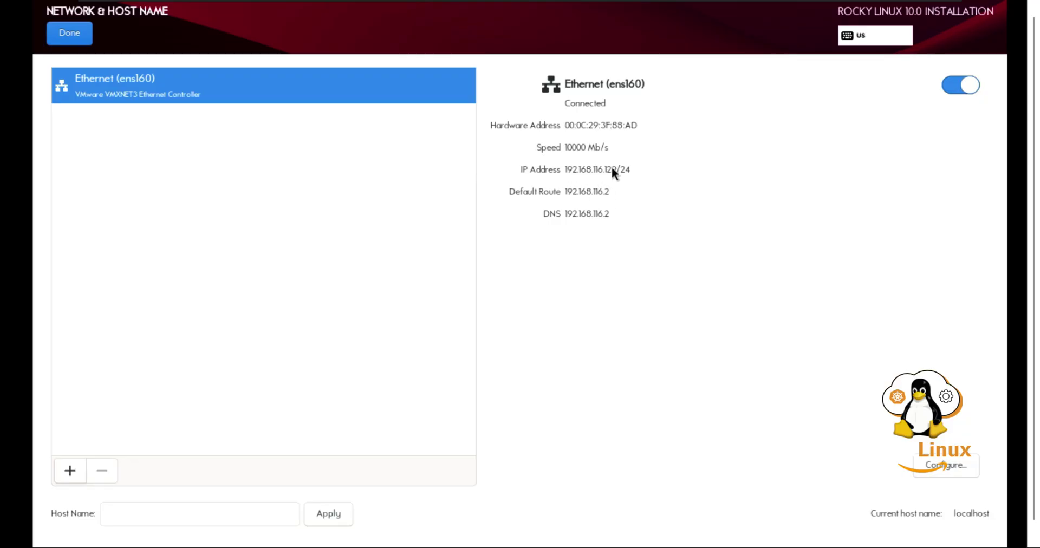
left_click(197, 514)
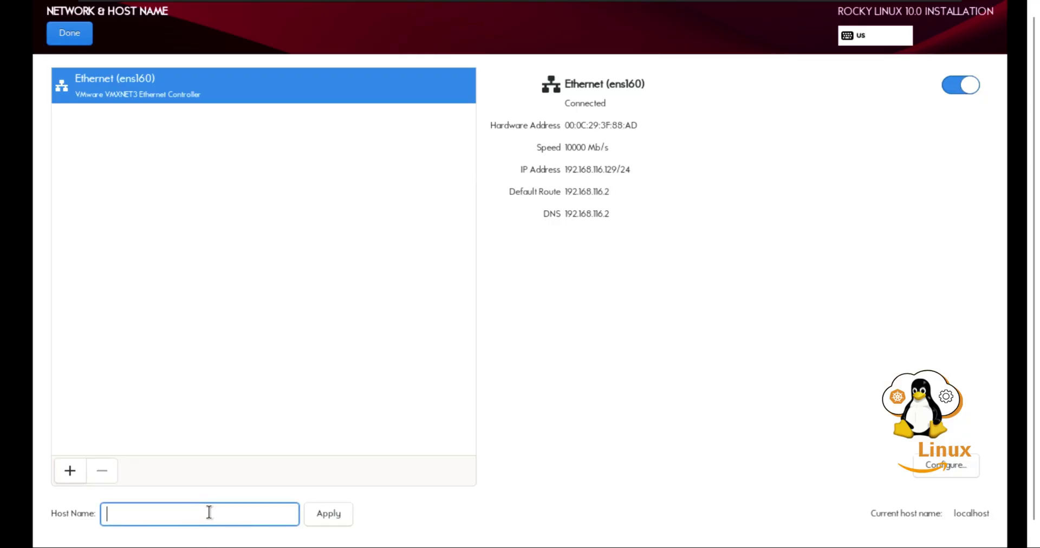
type("rocky-10.centlinux.co")
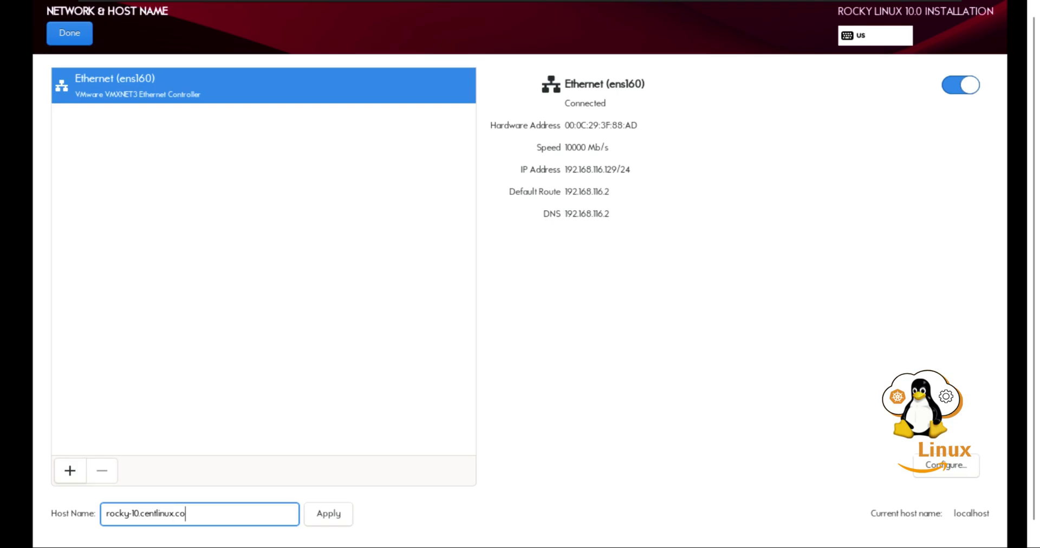
type("m")
left_click(315, 510)
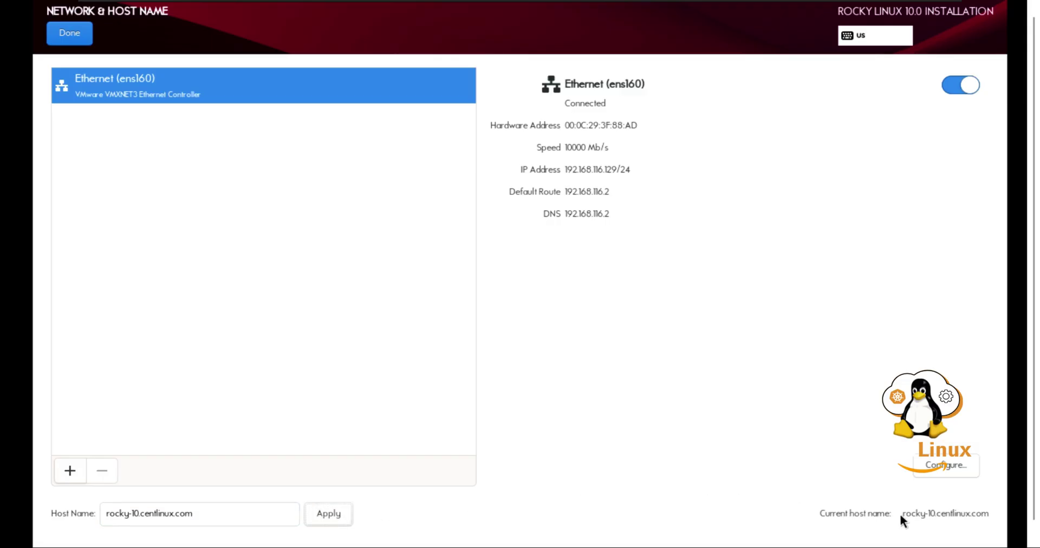
left_click(87, 30)
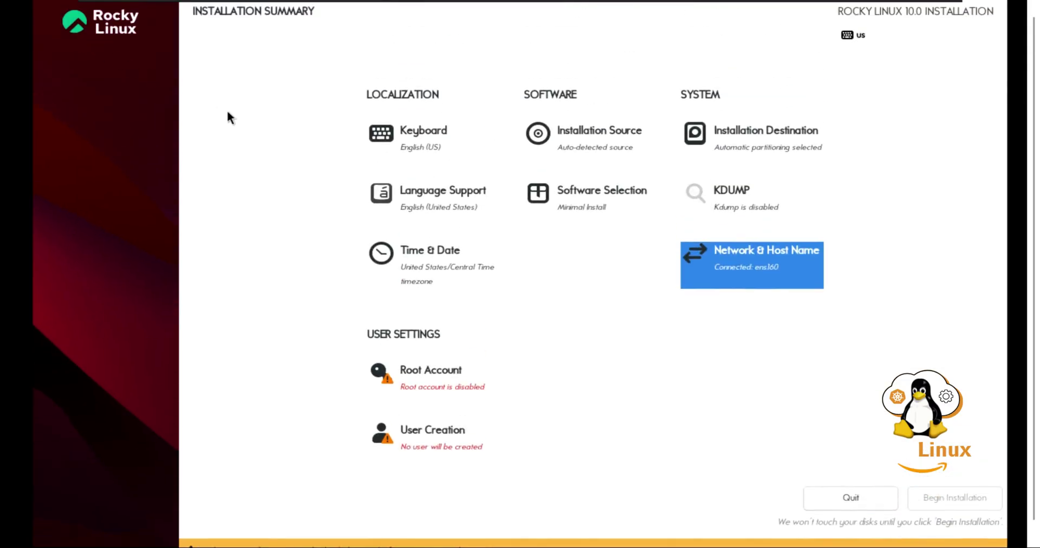
- Leave the root account disabled and enter the new user's full name and user name
left_click(427, 378)
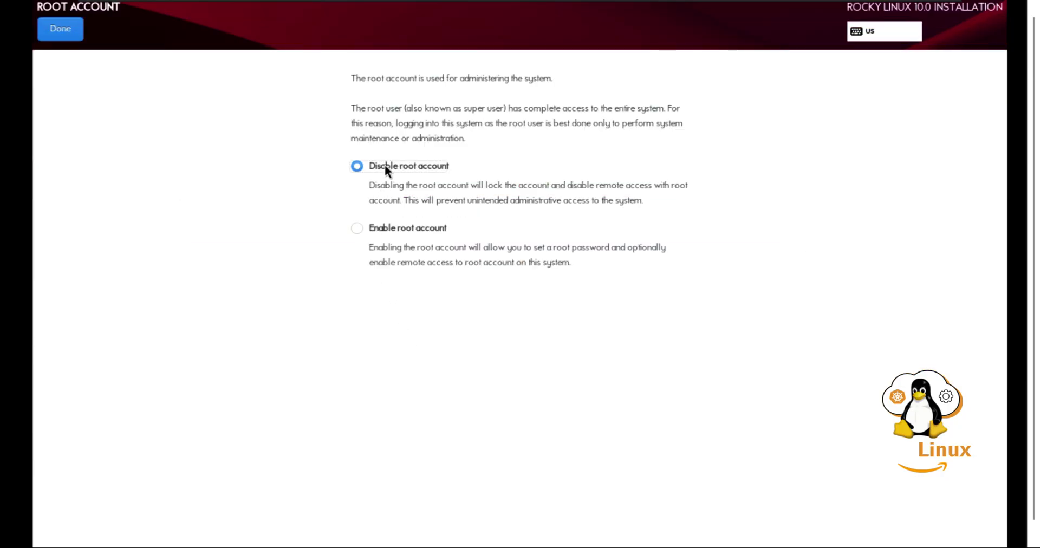
left_click(58, 35)
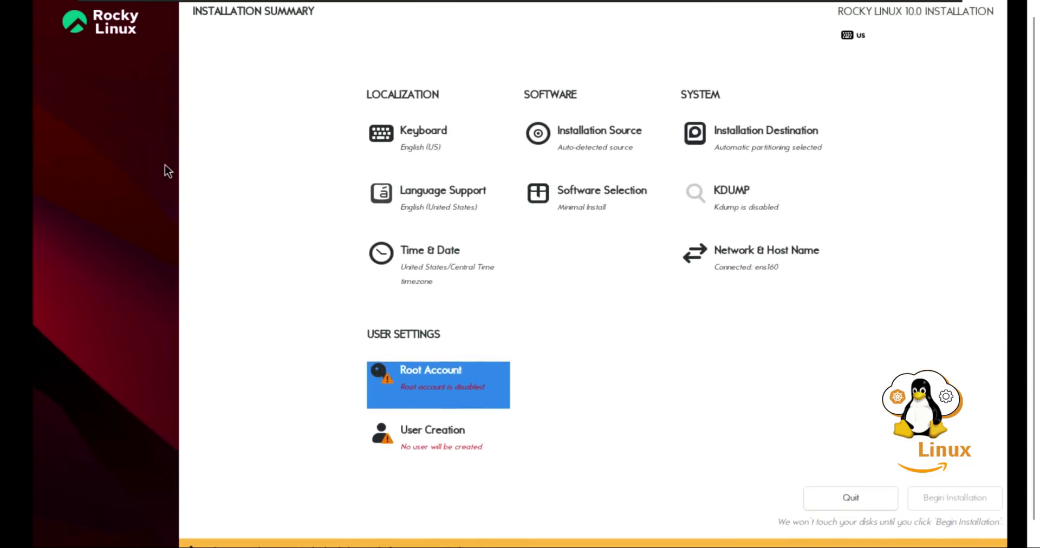
left_click(432, 433)
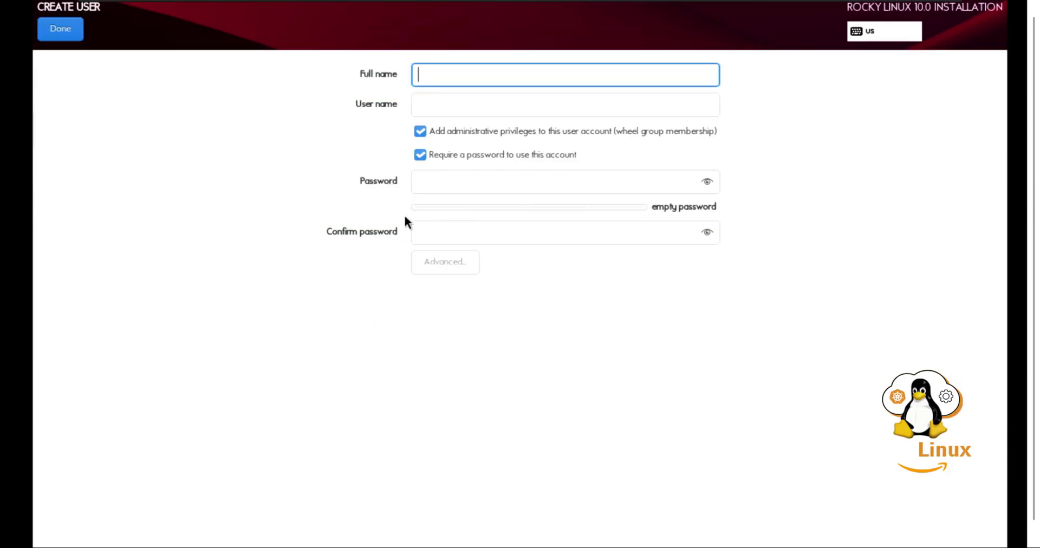
type("ahmer")
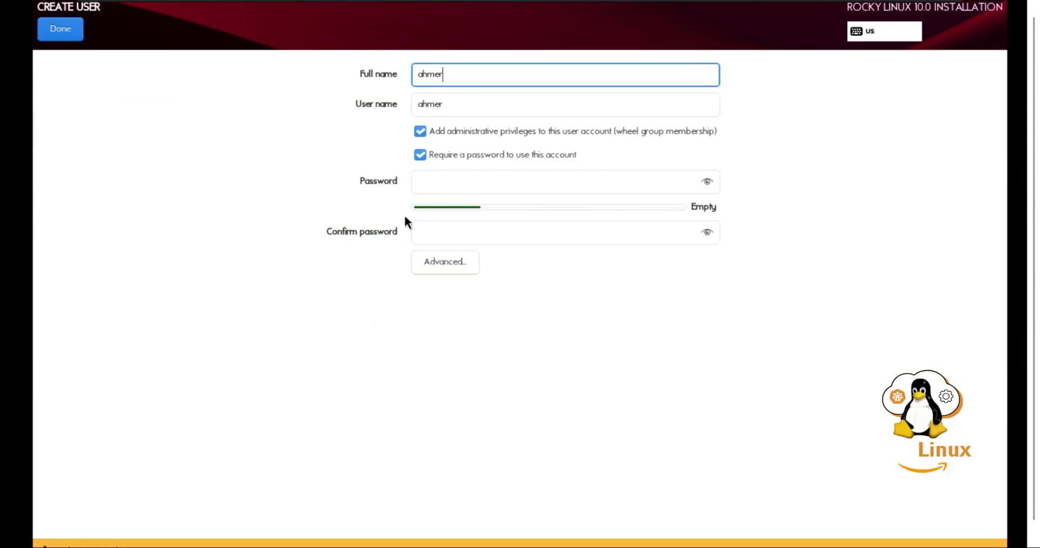
key("Tab")
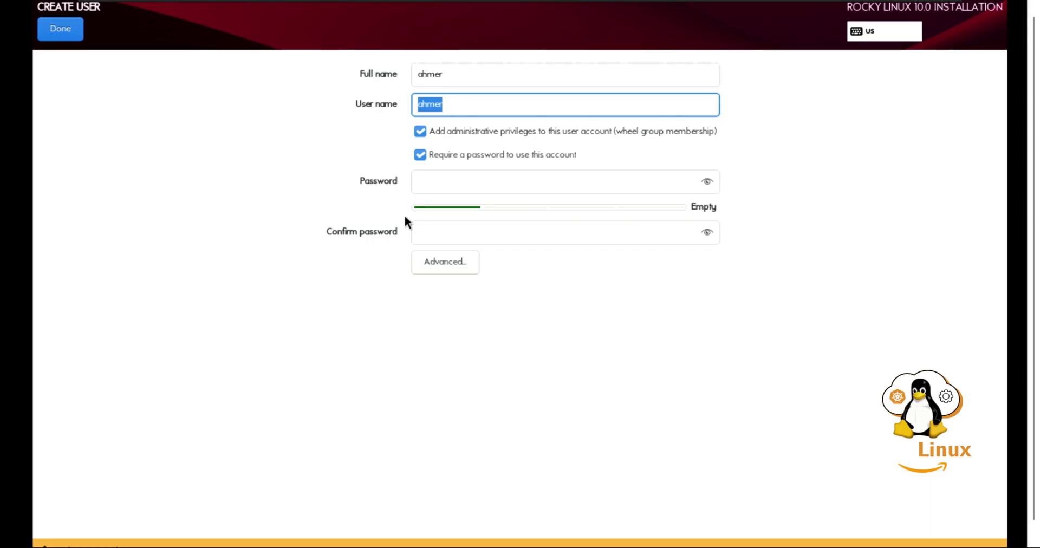
key("shift+Tab")
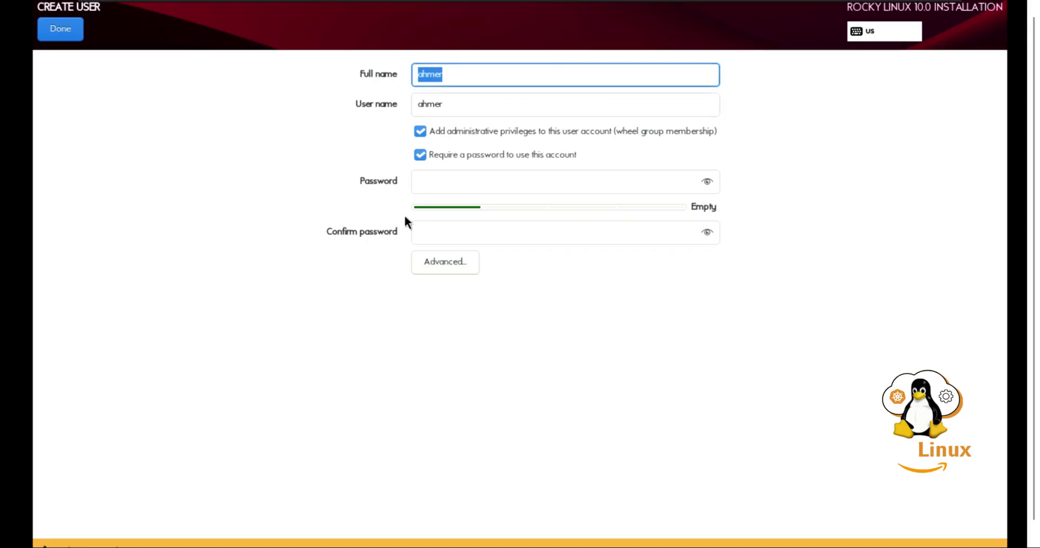
type("Ahmer M")
key("Tab")
type("ahmer")
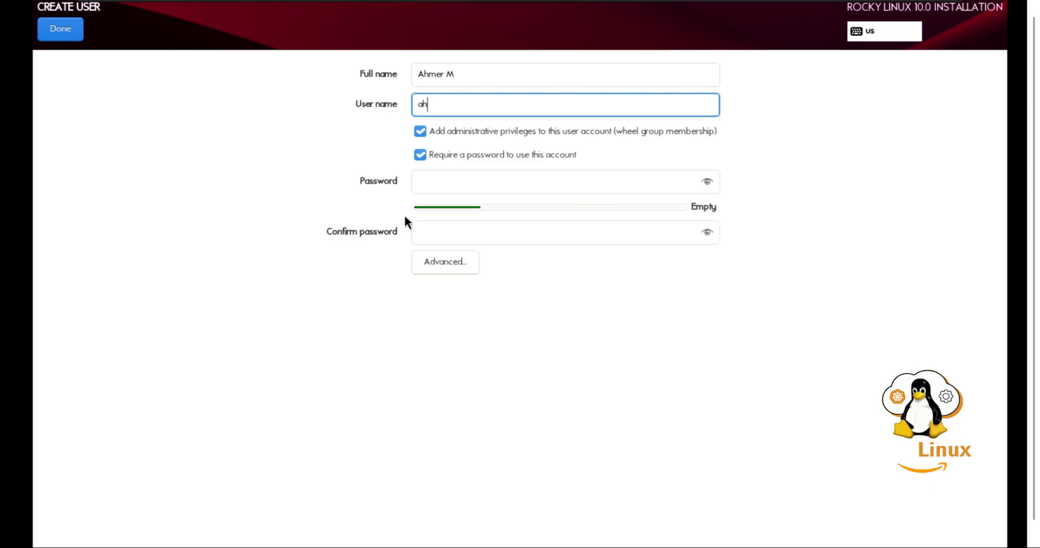
- Enter and confirm the user's password to finish creating the administrator account
left_click(426, 186)
type("●●●●●●●●")
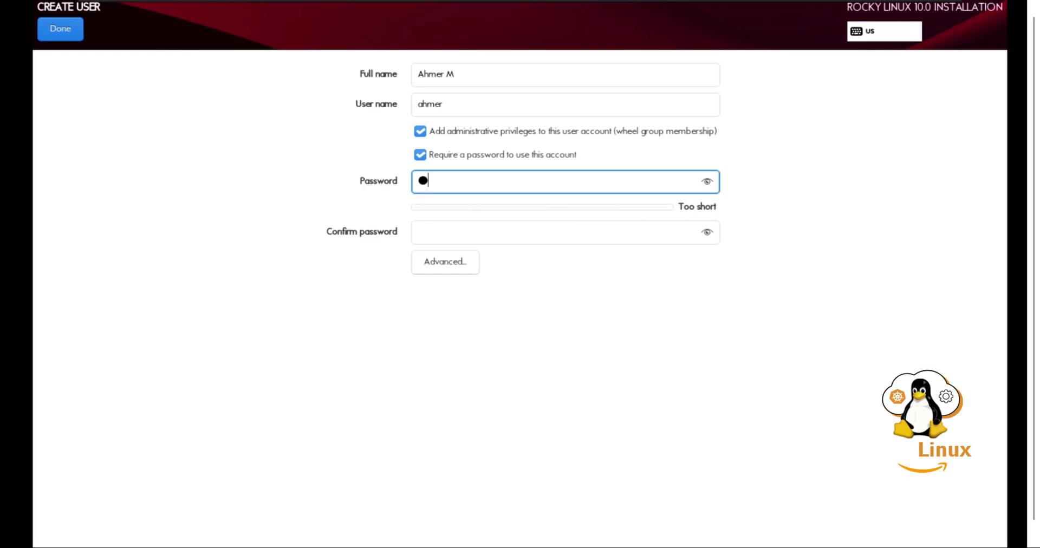
type("●●")
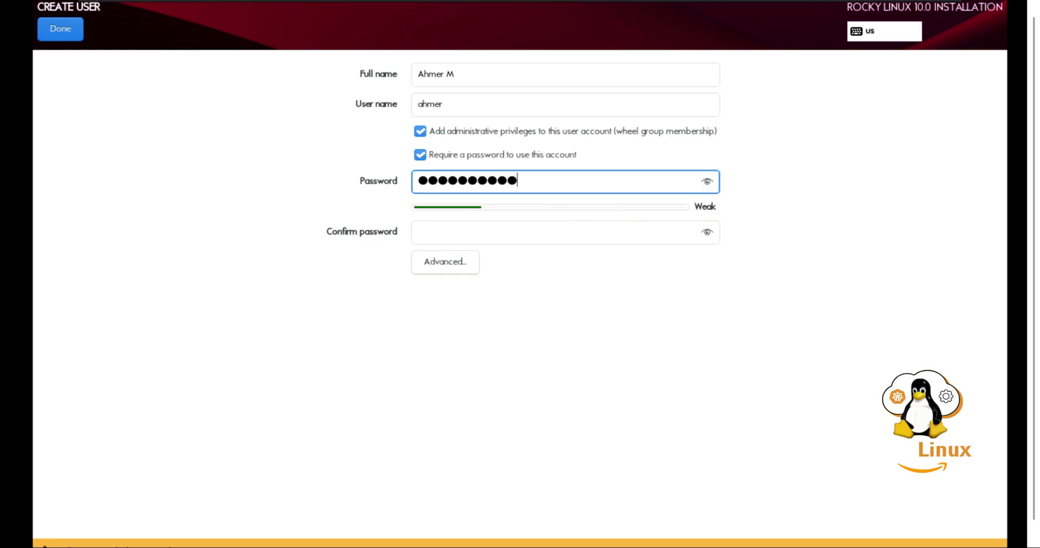
key("Tab")
type("●●●●●●●●●●")
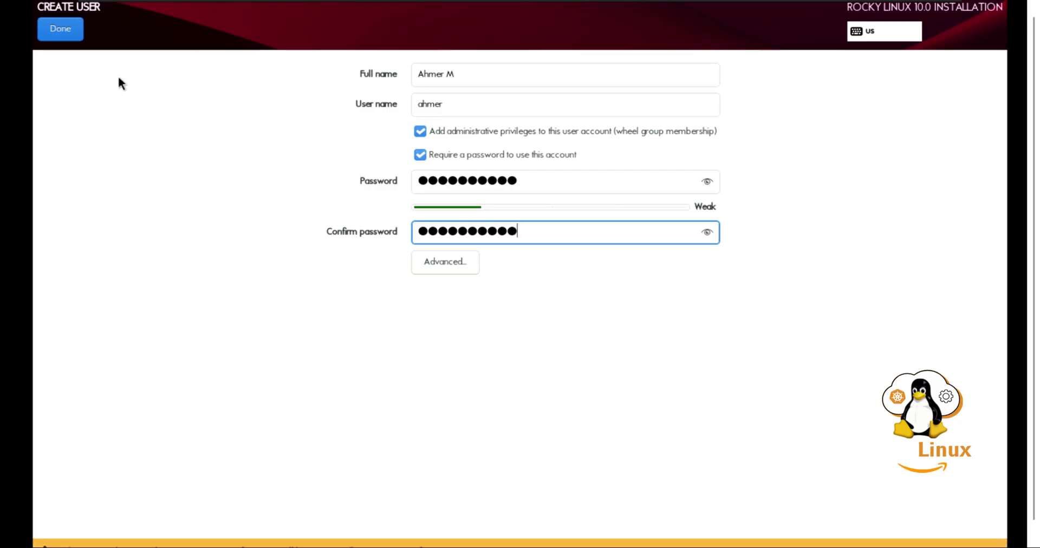
left_click(60, 35)
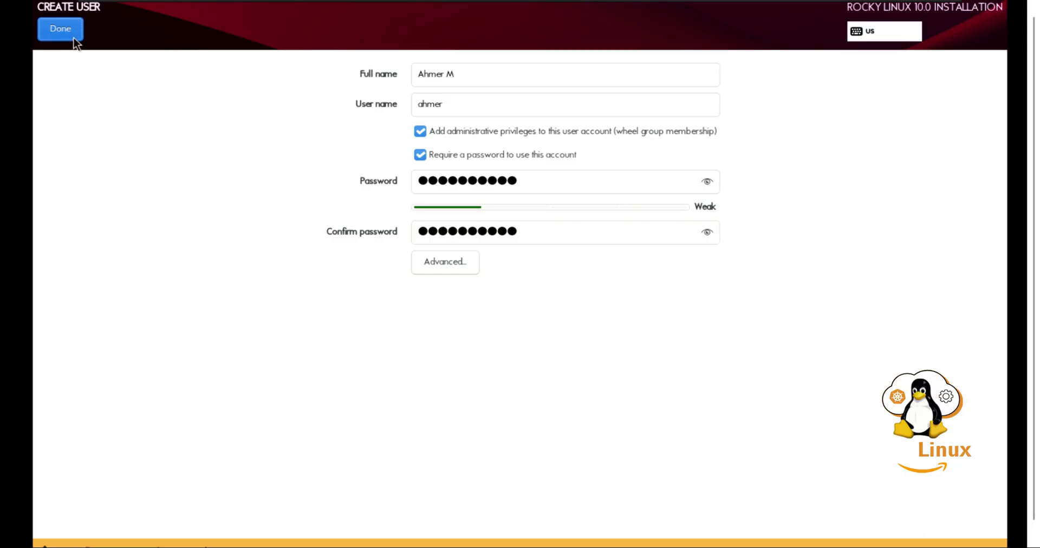
left_click(64, 31)
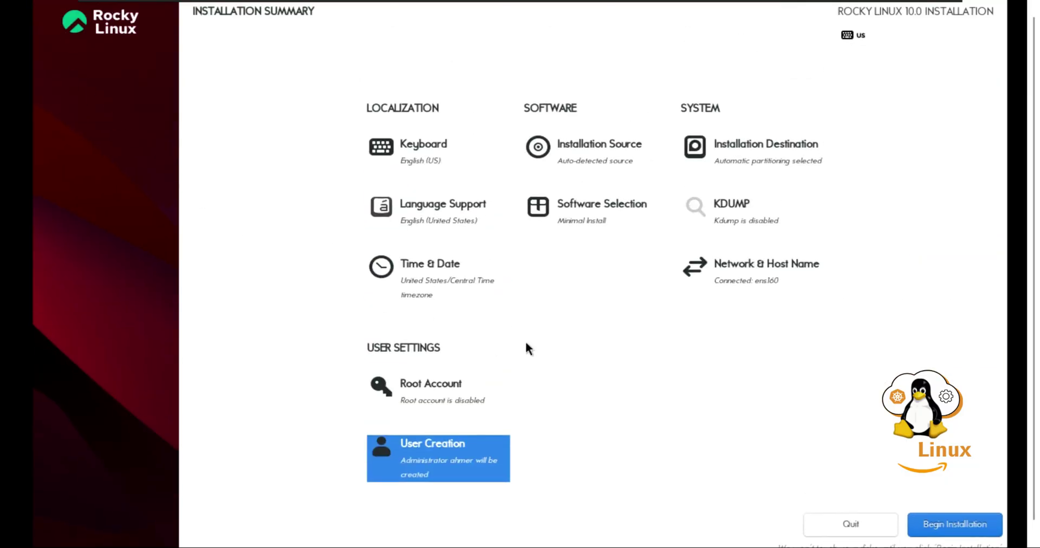
- Run the Rocky Linux 10.0 installation and reboot the system once it completes
left_click(957, 528)
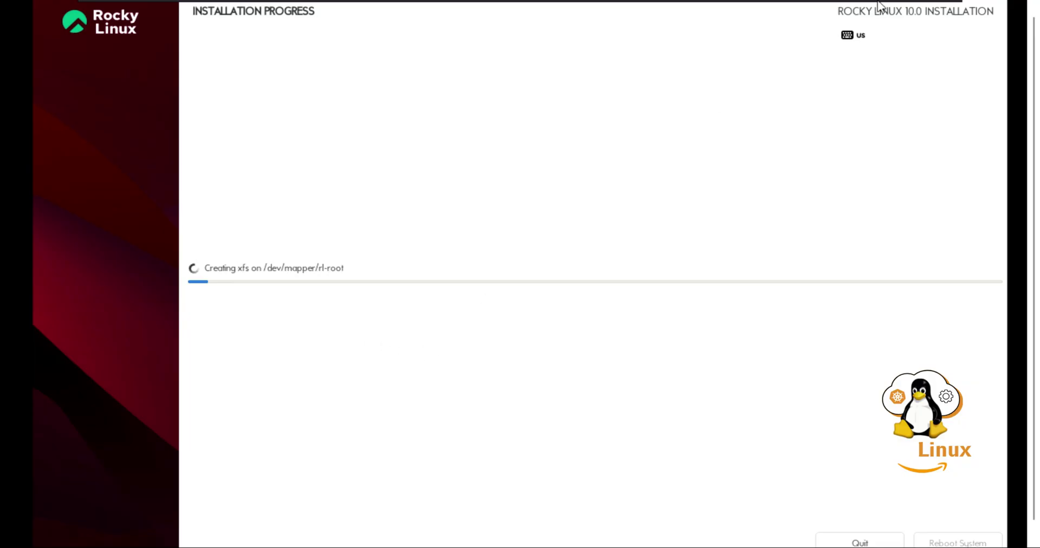
mouse_move(906, 13)
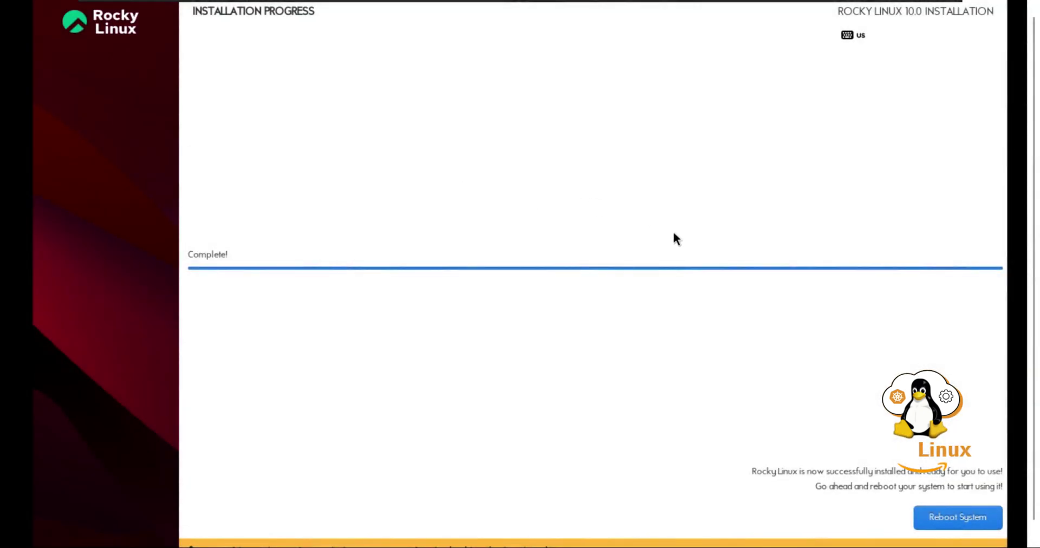
left_click(964, 521)
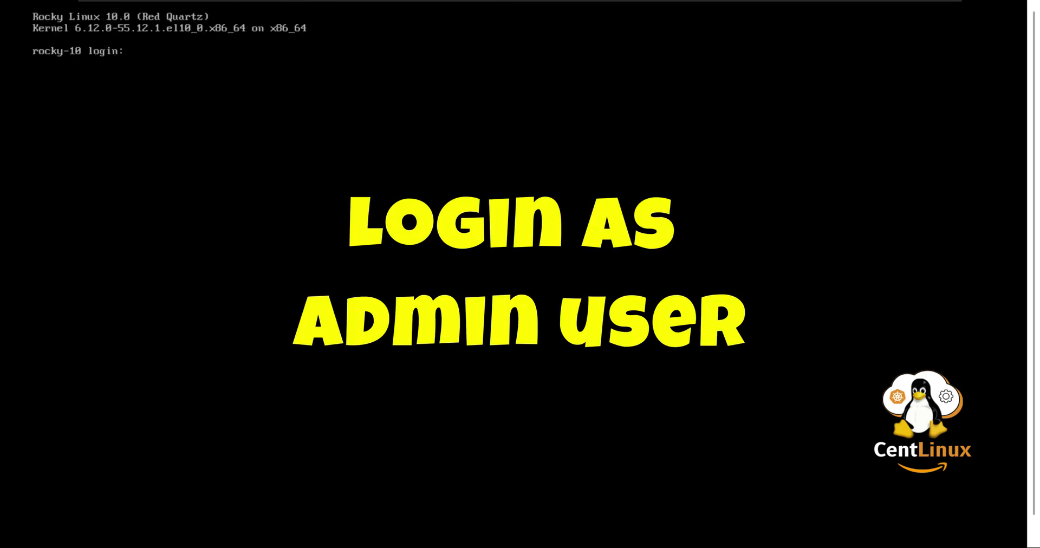
- Enter the administrator's user name at the rocky-10 console login
type("ahmer")
key("Return")
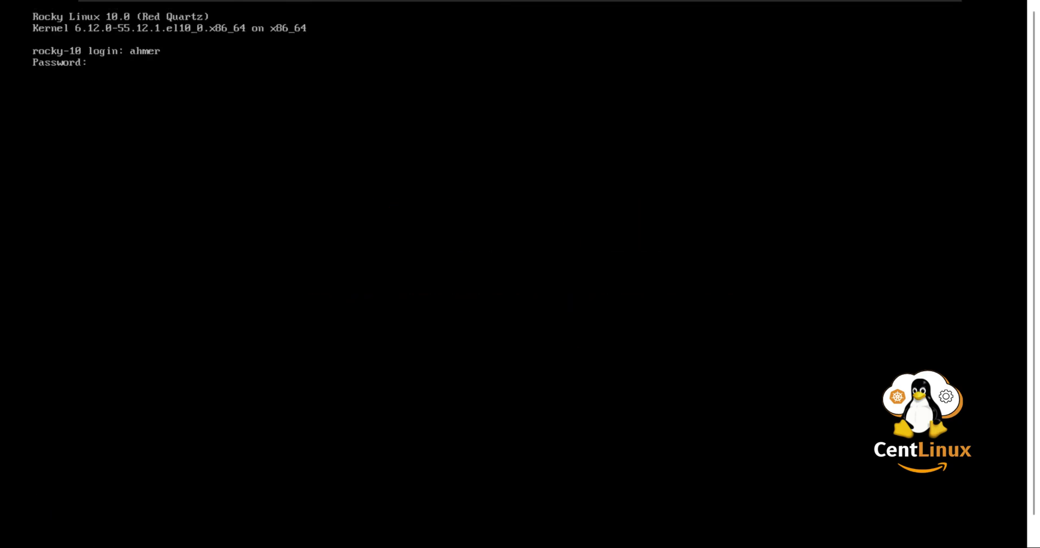